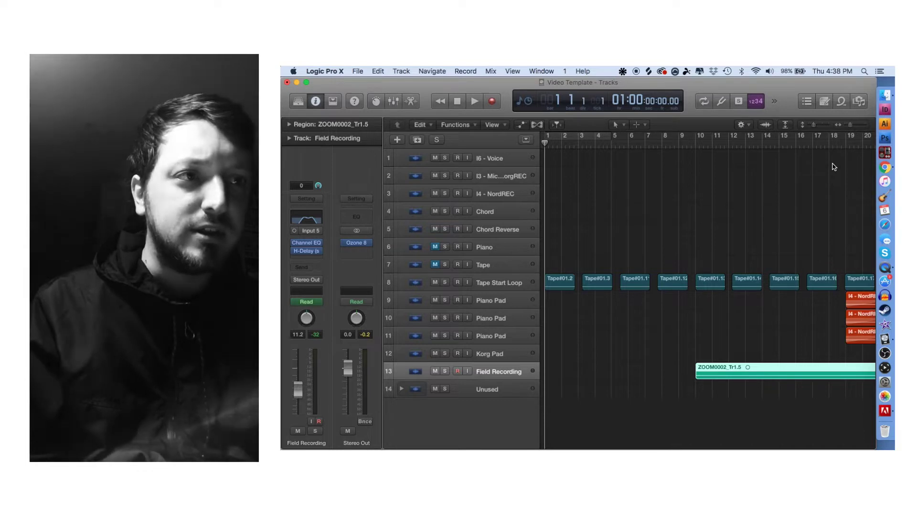
- Place the playhead at bar 10, where the ZOOM0002_Tr1.5 region on the Field Recording track starts
left_click_drag(850, 128, 845, 129)
scroll(842, 161, "right", 5)
scroll(843, 161, "left", 2)
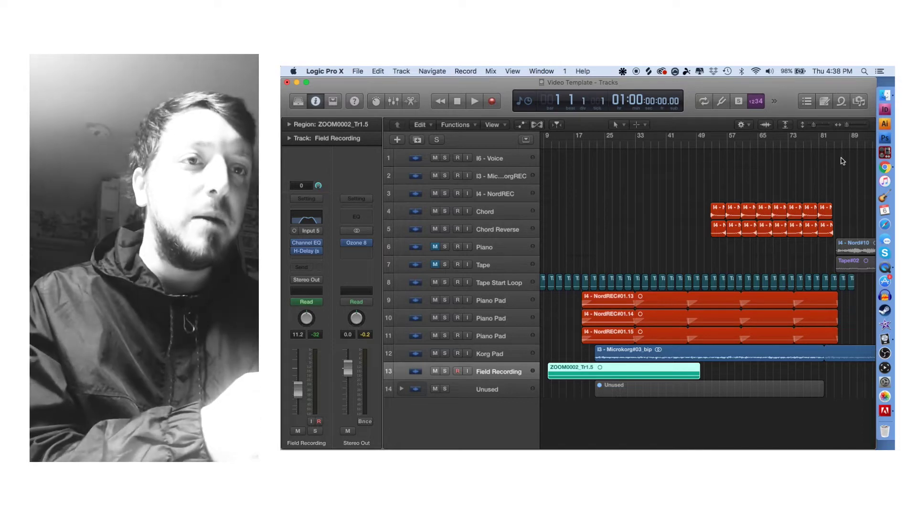
scroll(710, 225, "left", 3)
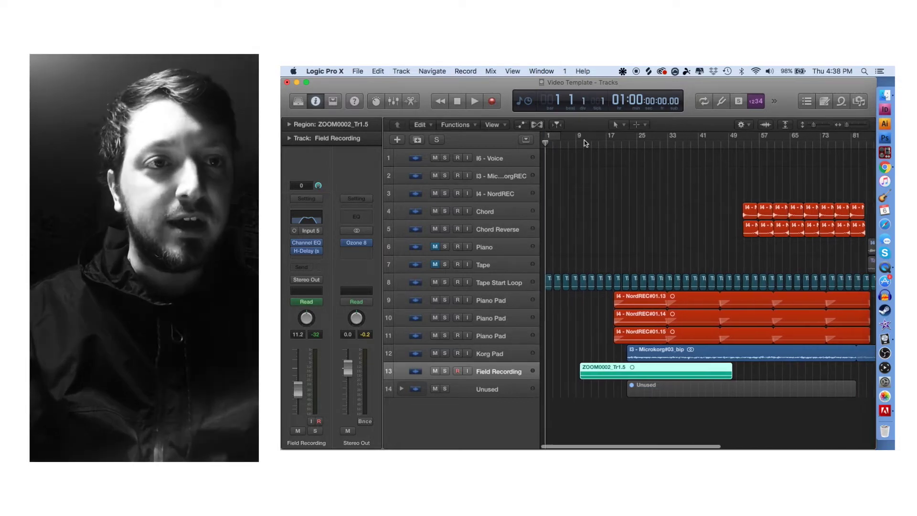
left_click(576, 143)
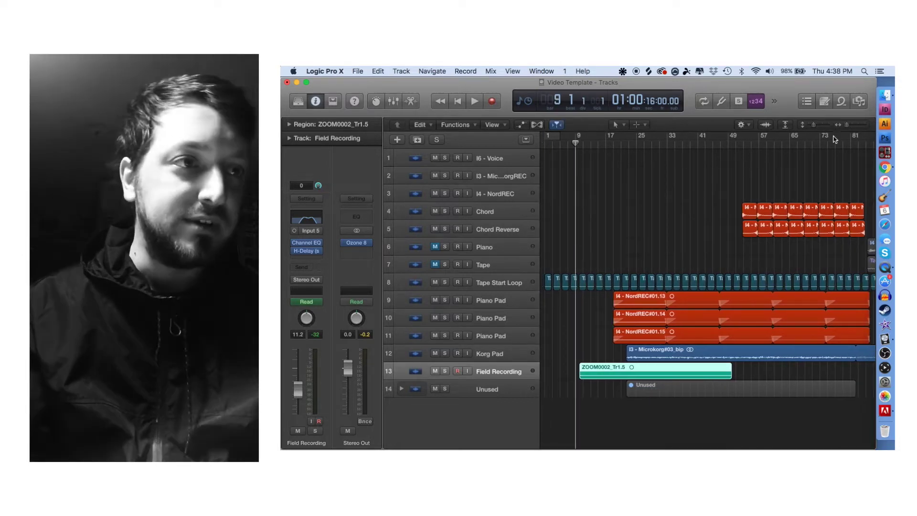
left_click(855, 127)
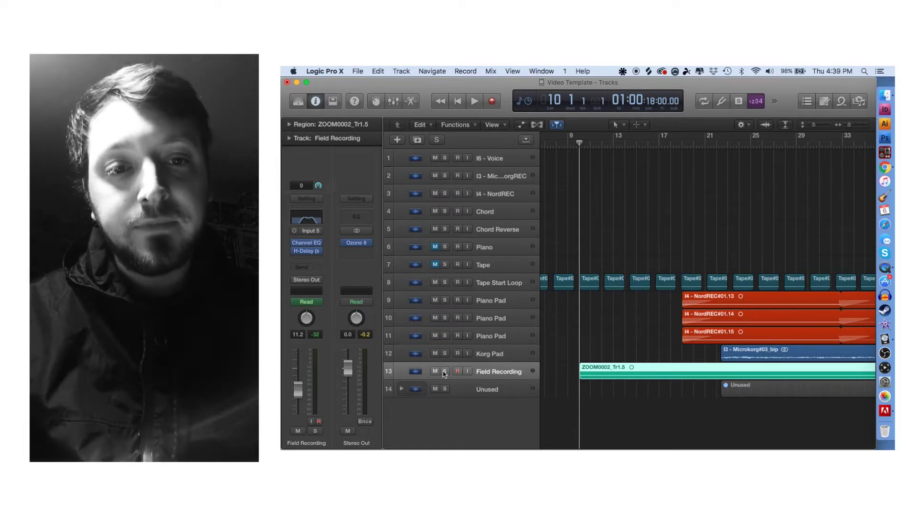
- Solo the Field Recording track and play it from bar 10 with the system volume turned up
key("s")
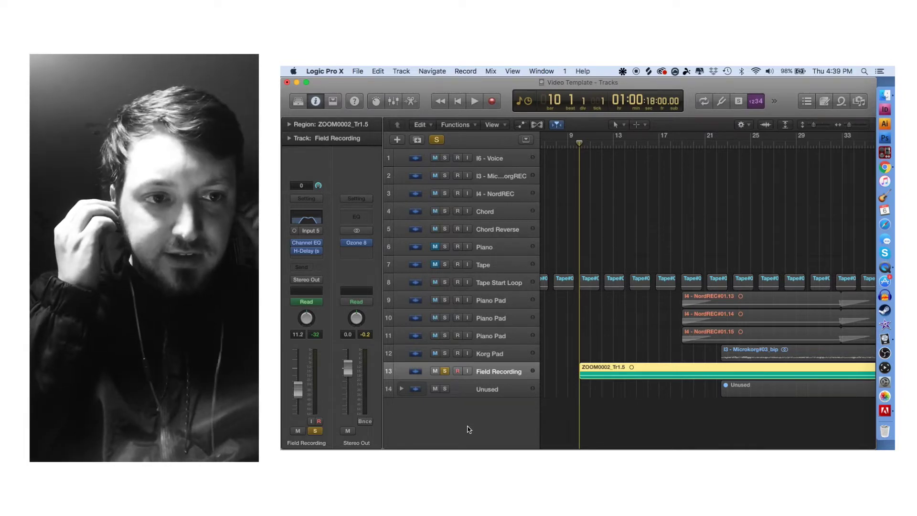
key("XF86AudioLowerVolume")
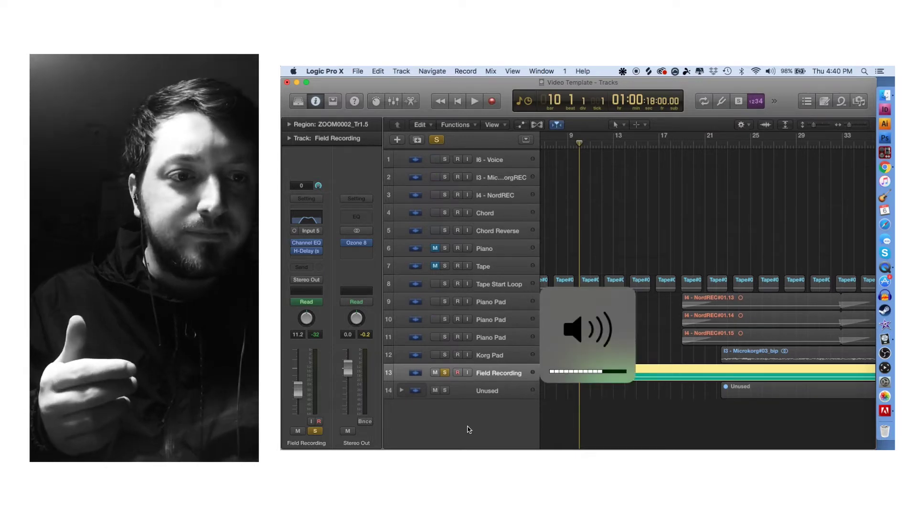
key("XF86AudioRaiseVolume")
key("XF86AudioRaiseVolume")
key("XF86AudioRaiseVolume")
key("XF86AudioRaiseVolume")
key("space")
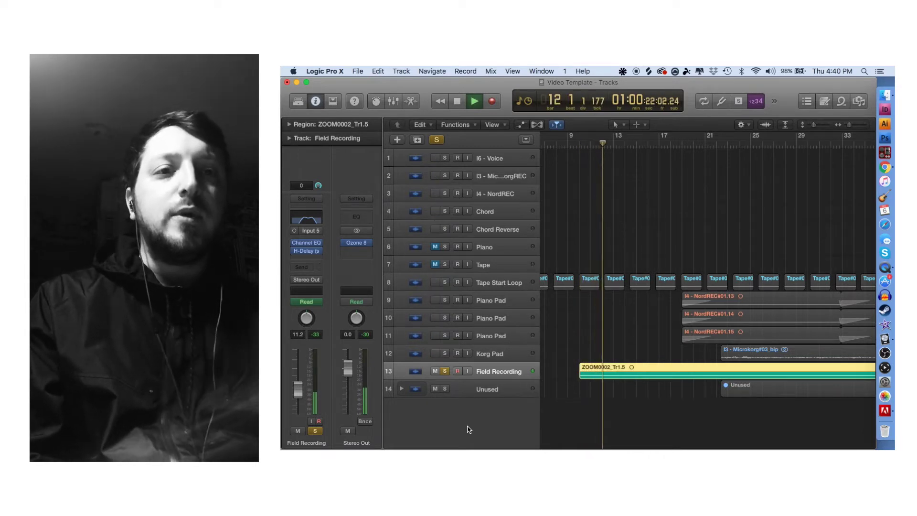
- Show track automation and open the Field Recording track's H-Delay plug-in to examine the delay settings during playback
left_click(522, 125)
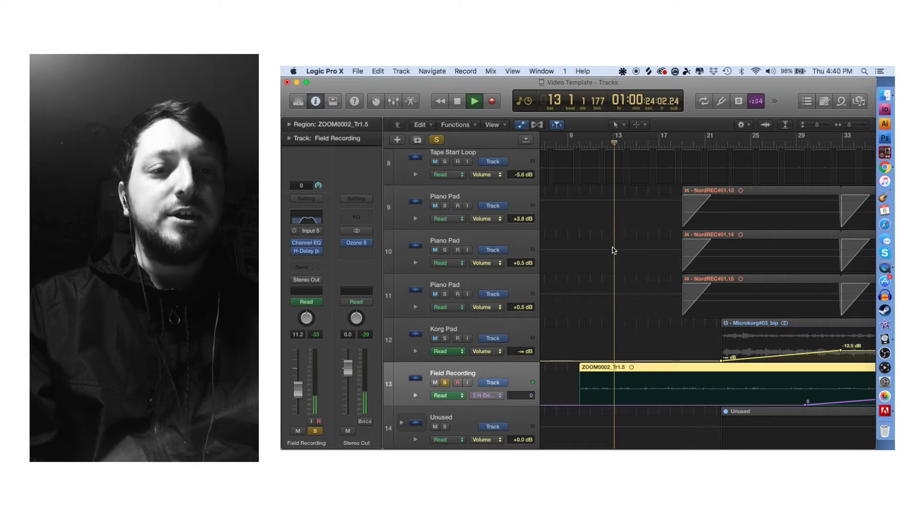
scroll(612, 250, "down", 2)
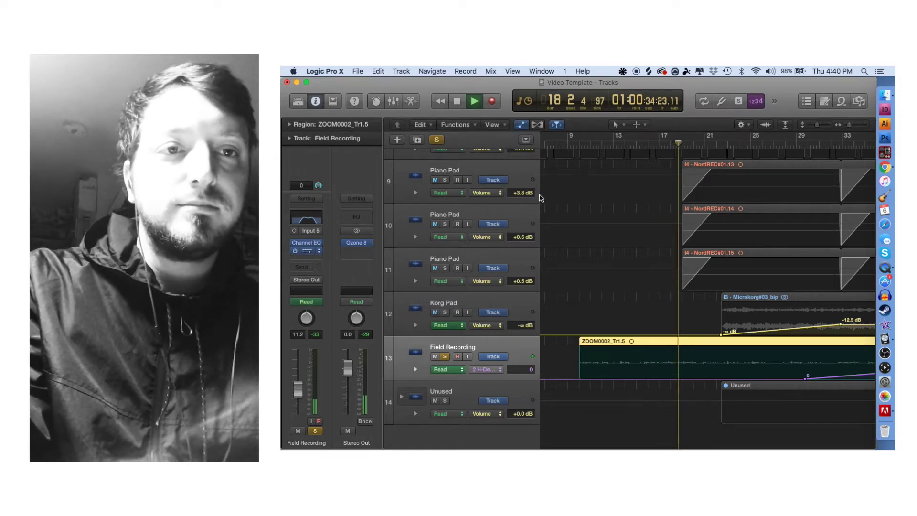
key("v")
left_click_drag(526, 114, 514, 94)
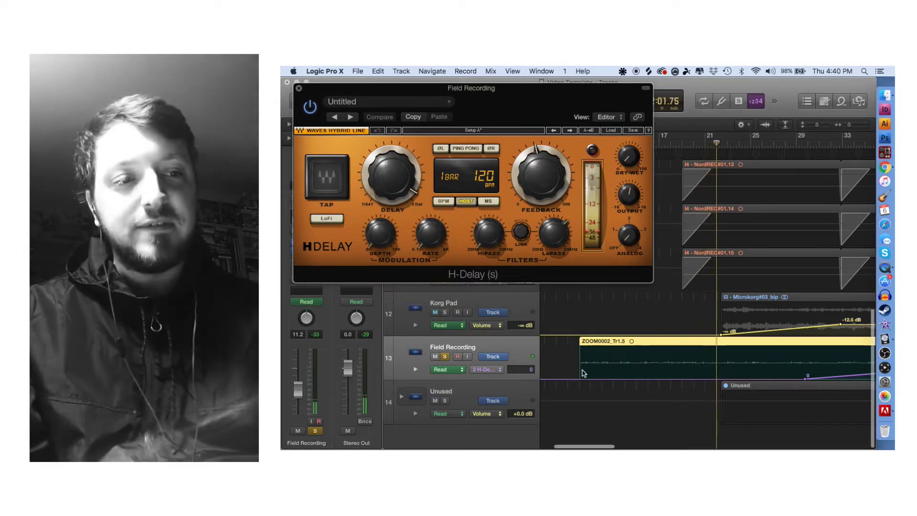
scroll(585, 370, "right", 3)
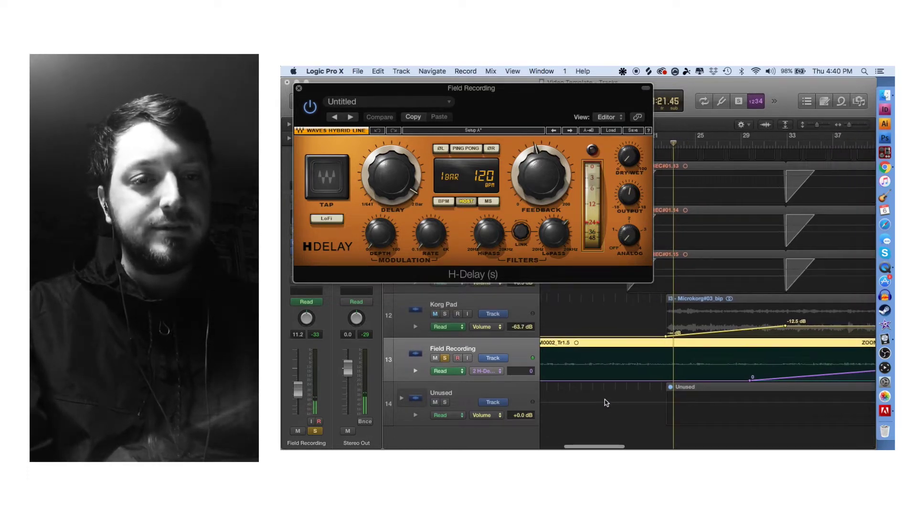
- Compare the full mix with the field recording by turning the Field Recording track's solo off and on again
left_click(446, 357)
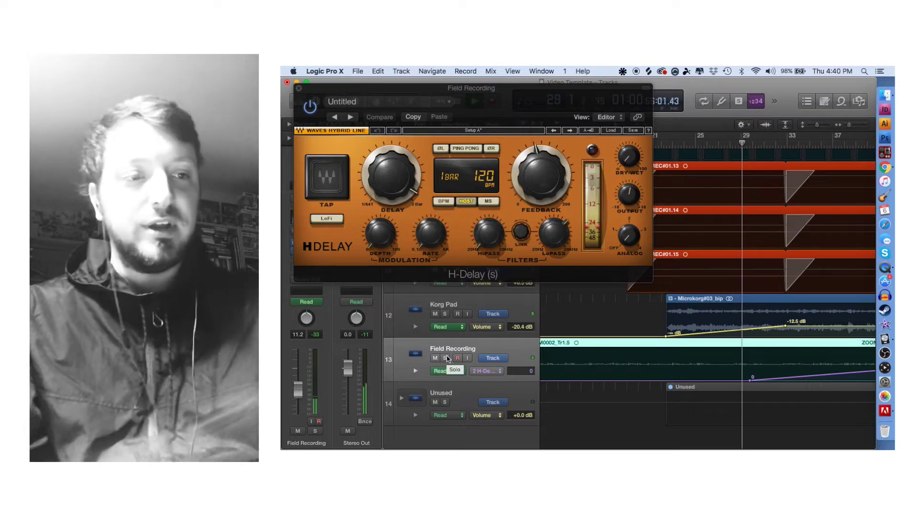
left_click(446, 358)
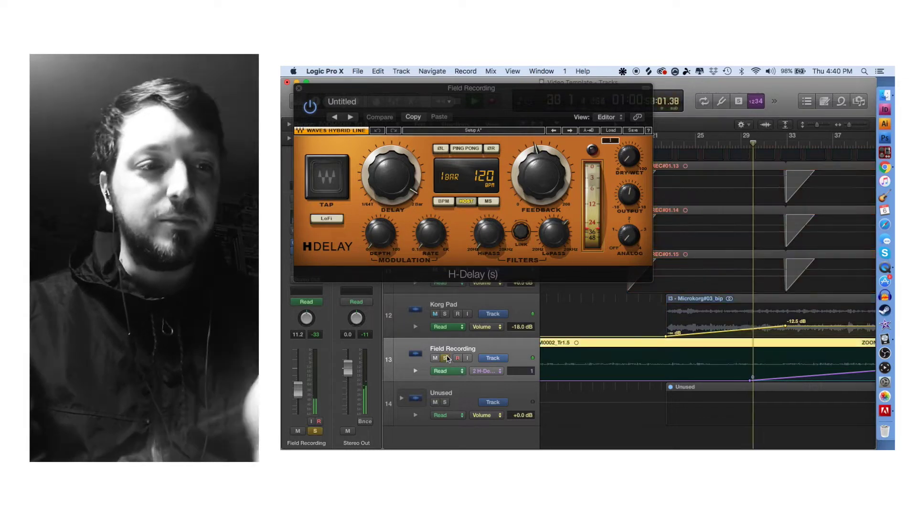
key("XF86AudioRaiseVolume")
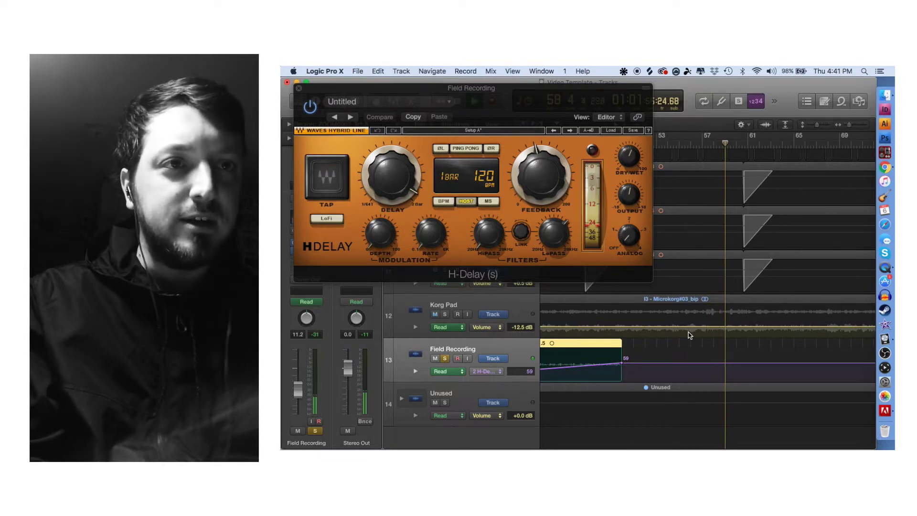
- Close the H-Delay window, stop playback and place the playhead at the end of the field recording region
left_click(300, 88)
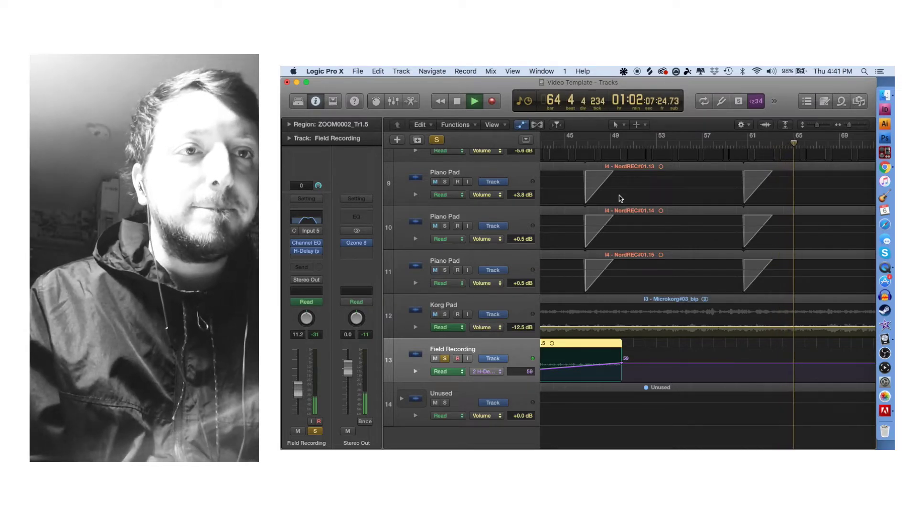
left_click(458, 102)
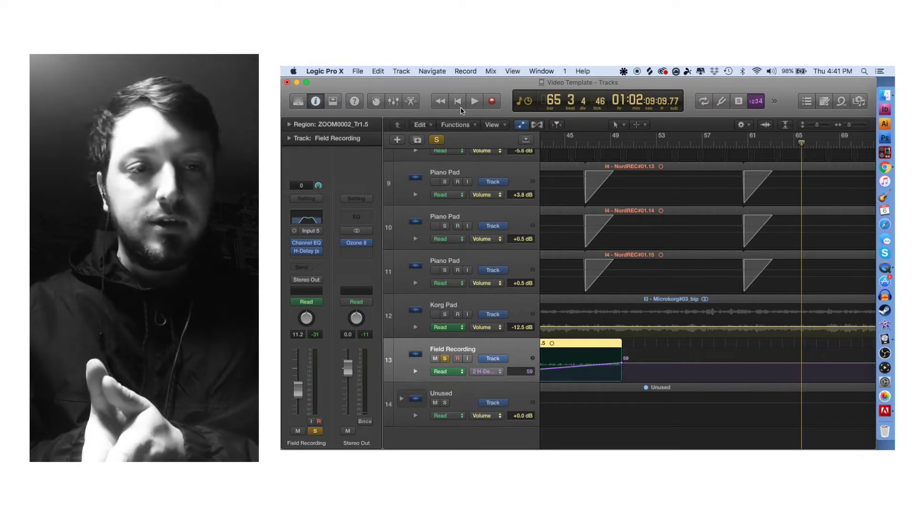
scroll(640, 287, "left", 2)
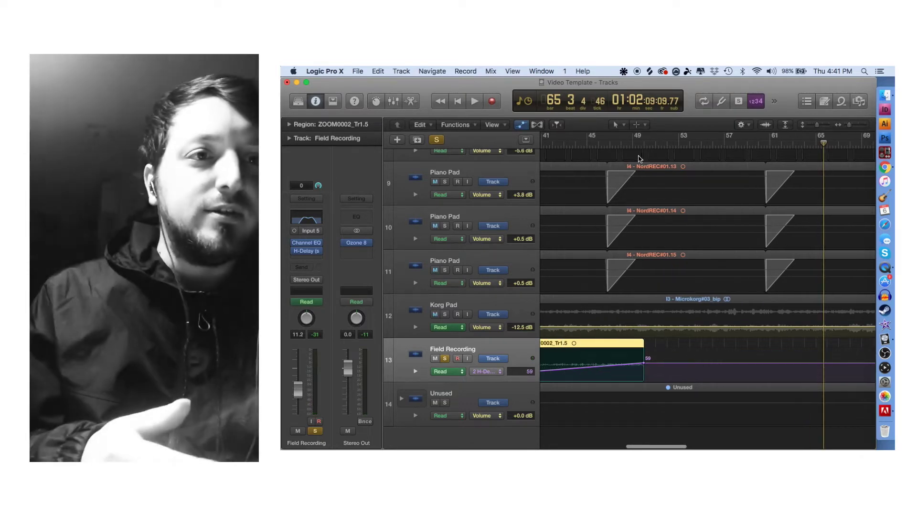
left_click(644, 144)
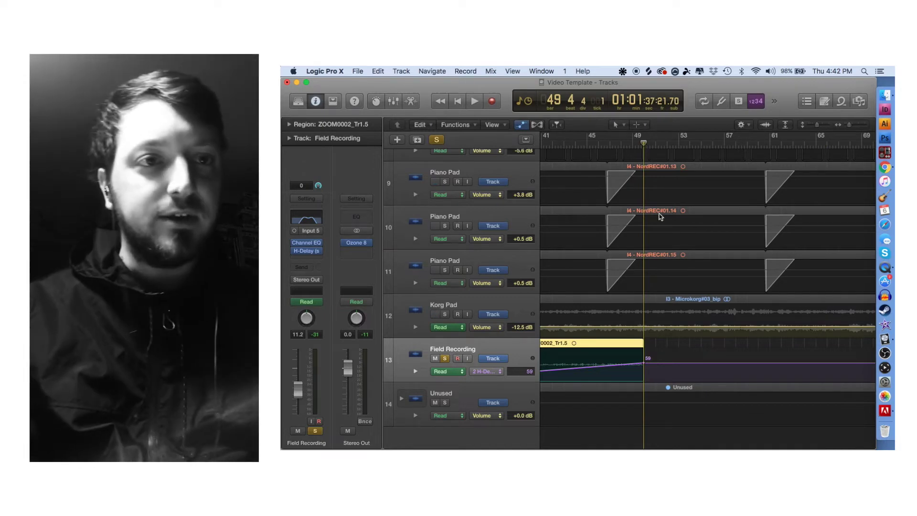
scroll(659, 215, "right", 2)
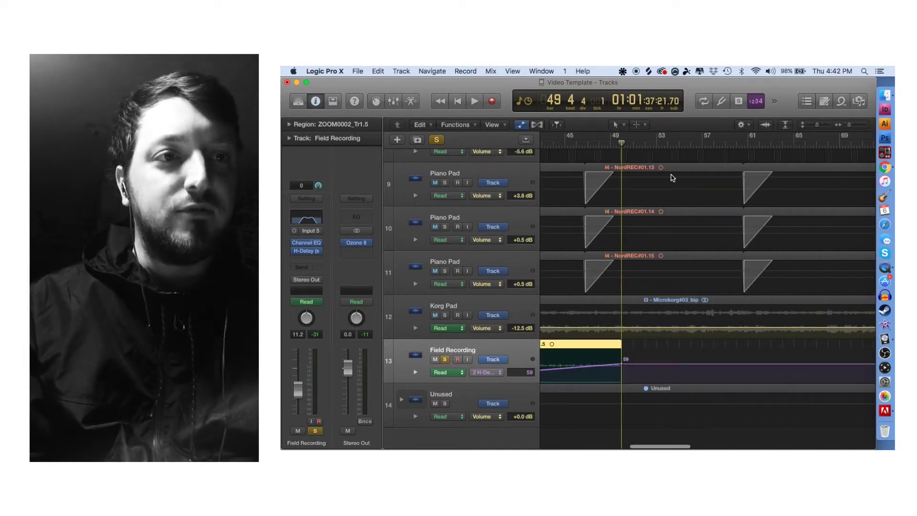
scroll(672, 178, "up", 1)
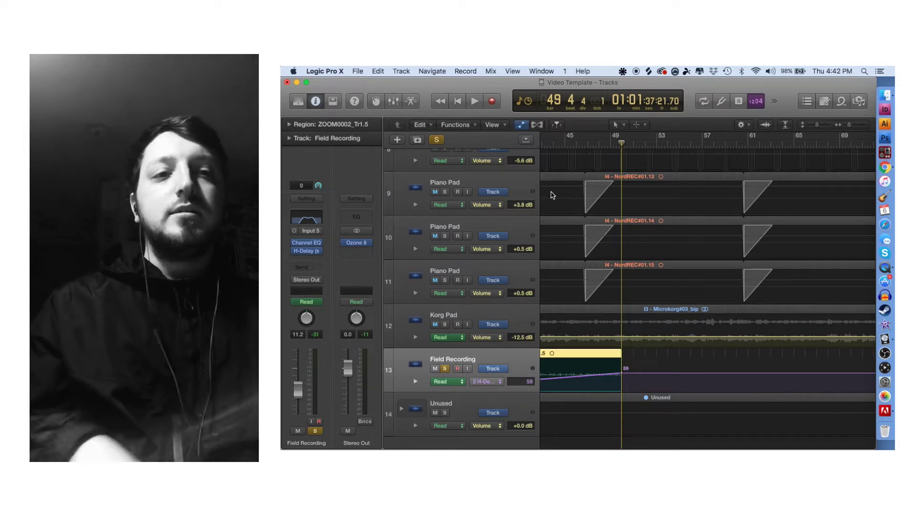
- Set up an offline MP3 bounce of the soloed field recording with its end at bar 250
key("super+b")
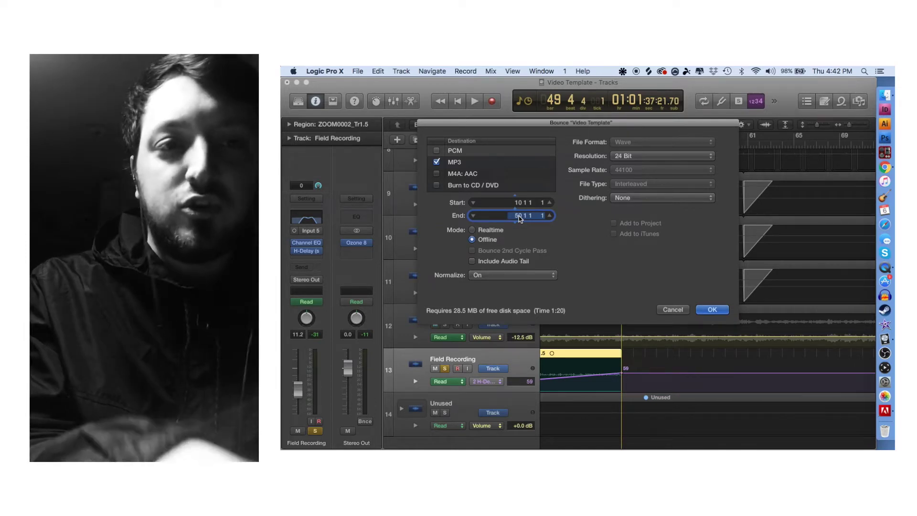
double_click(521, 216)
type("250")
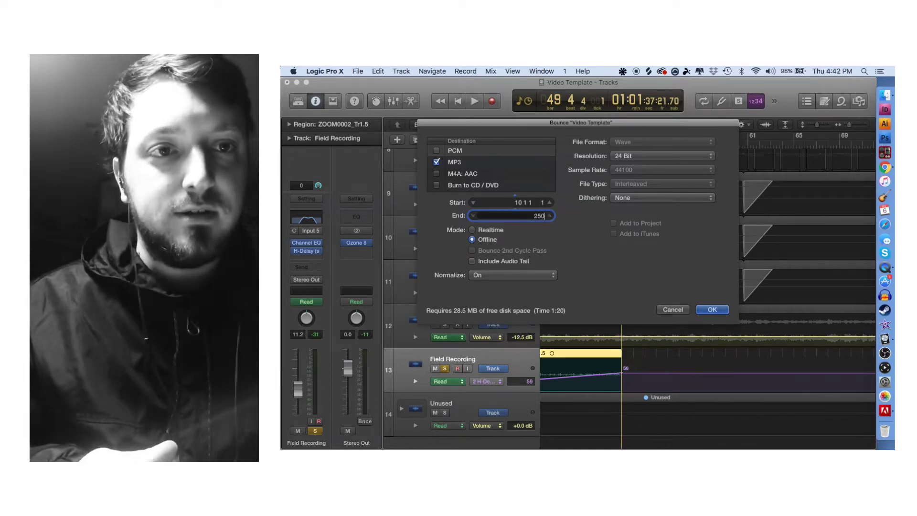
left_click(711, 310)
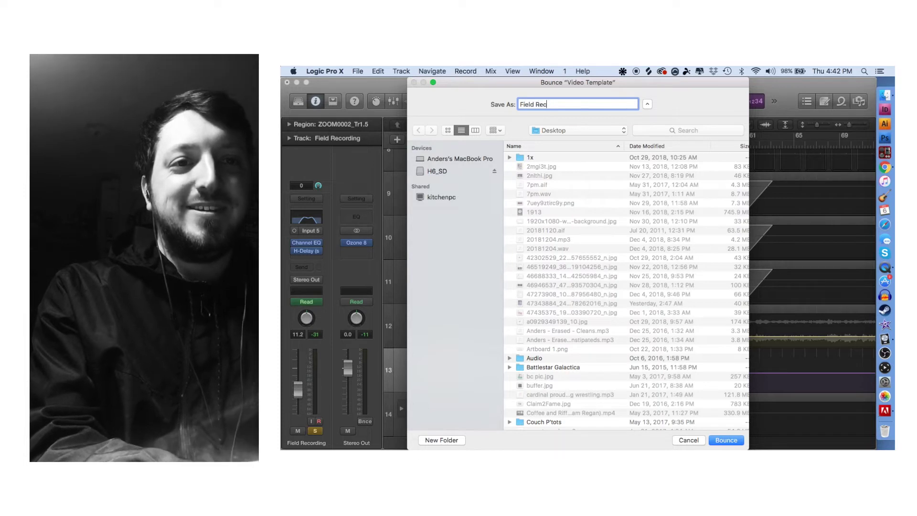
- Bounce the file to the Desktop under the name "Field Recording Loop Bounce"
type("oop Bou")
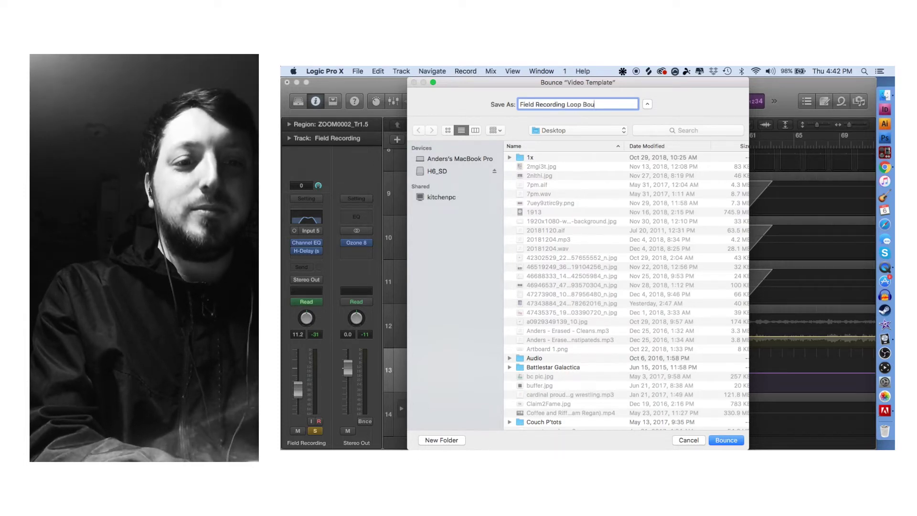
type("nce")
key("Return")
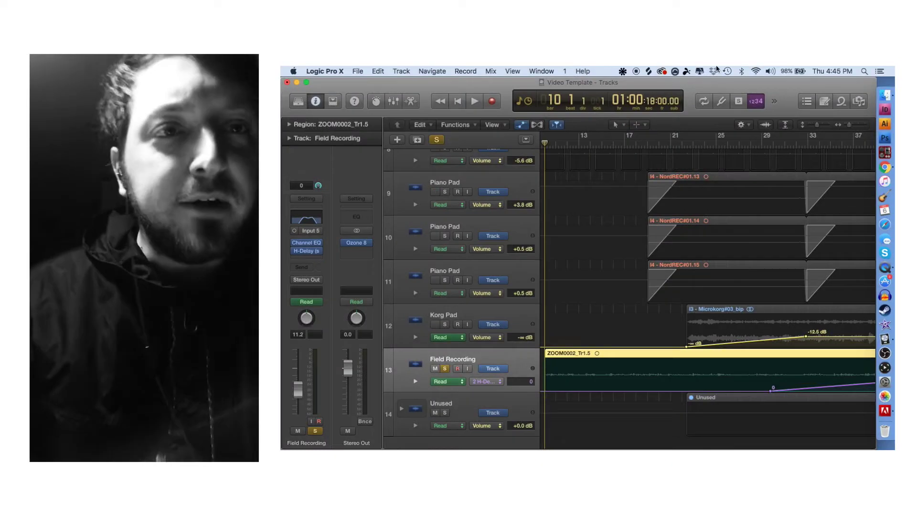
- Hide the automation lanes and mute the original Field Recording track
key("z")
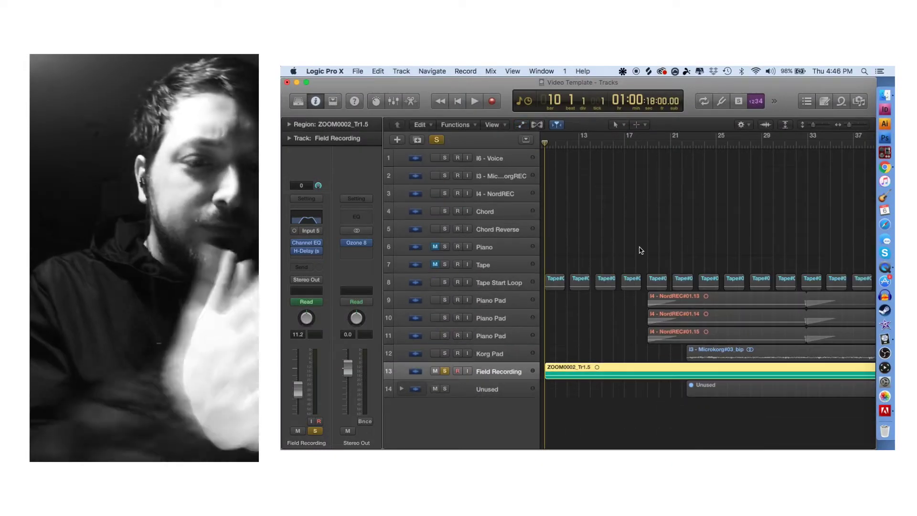
left_click(435, 371)
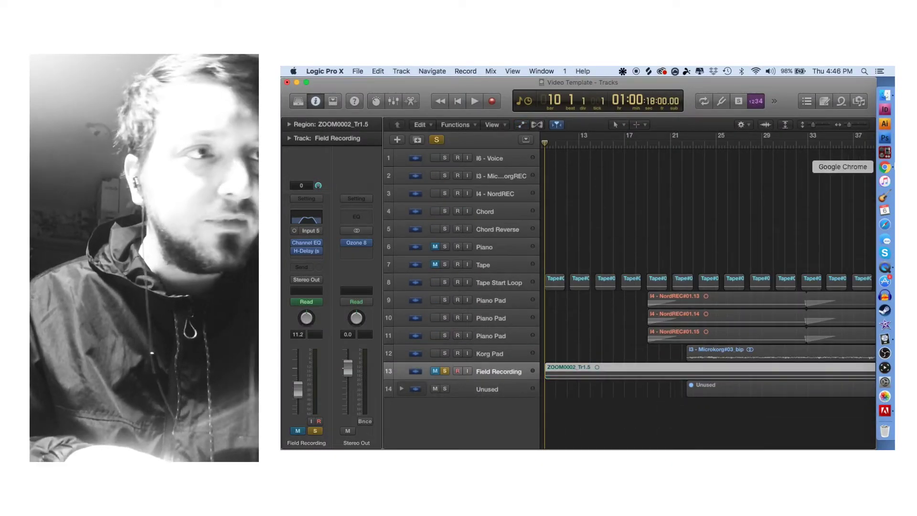
scroll(707, 287, "left", 5)
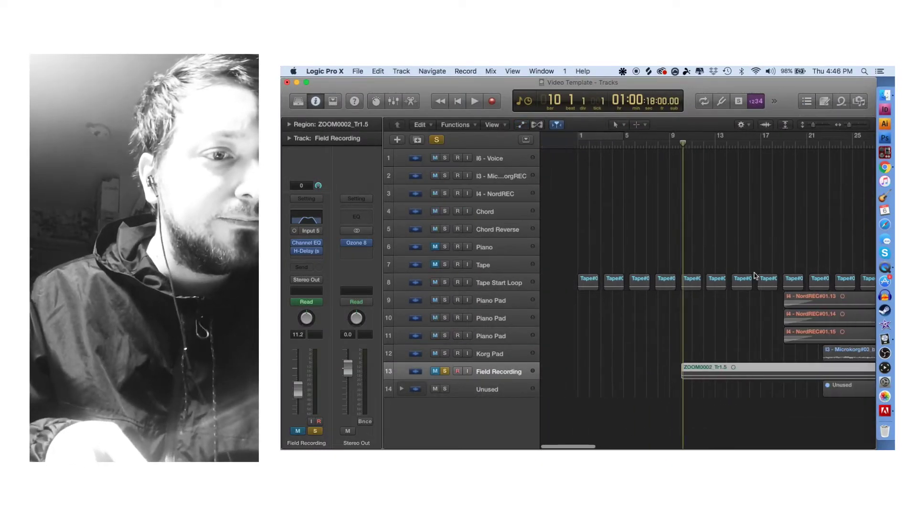
- Switch to Finder and bring the bounced Field Recording Loop Bounce MP3 from the Desktop onto a new track at bar 10
left_click(886, 100)
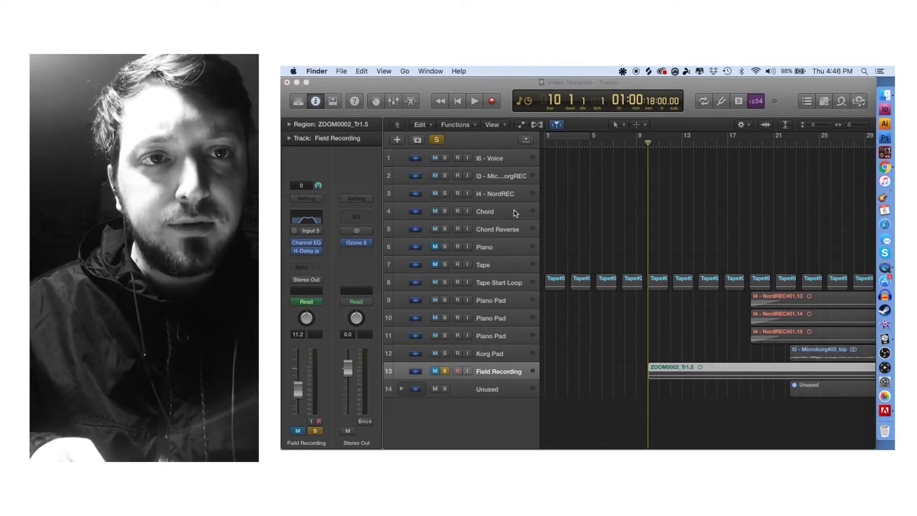
left_click(885, 95)
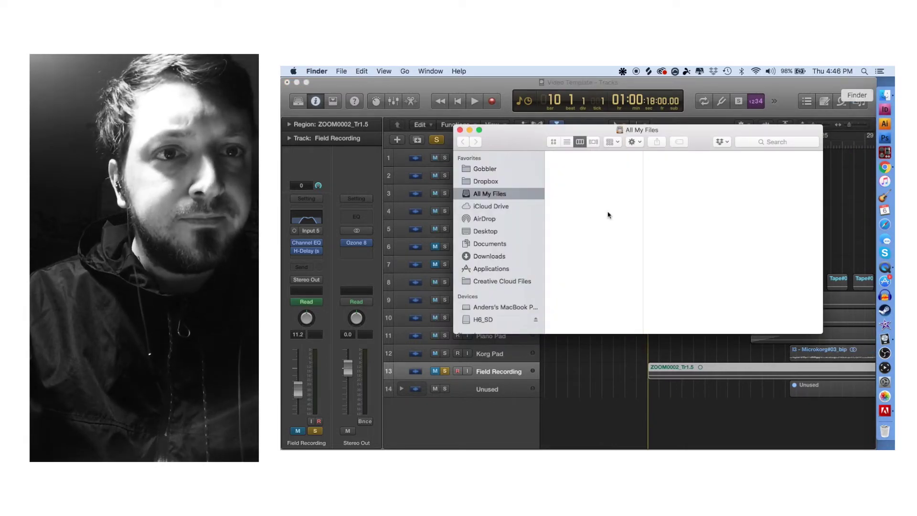
left_click(485, 231)
scroll(582, 215, "down", 10)
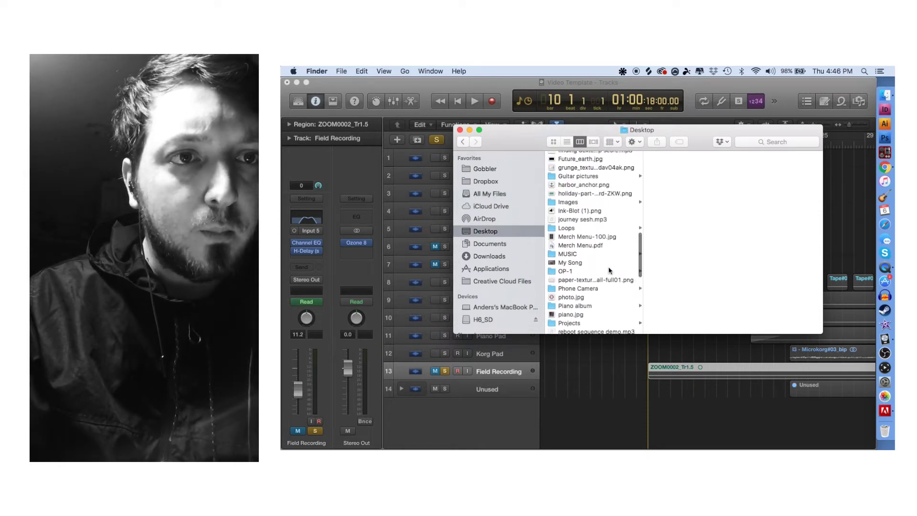
scroll(580, 172, "up", 3)
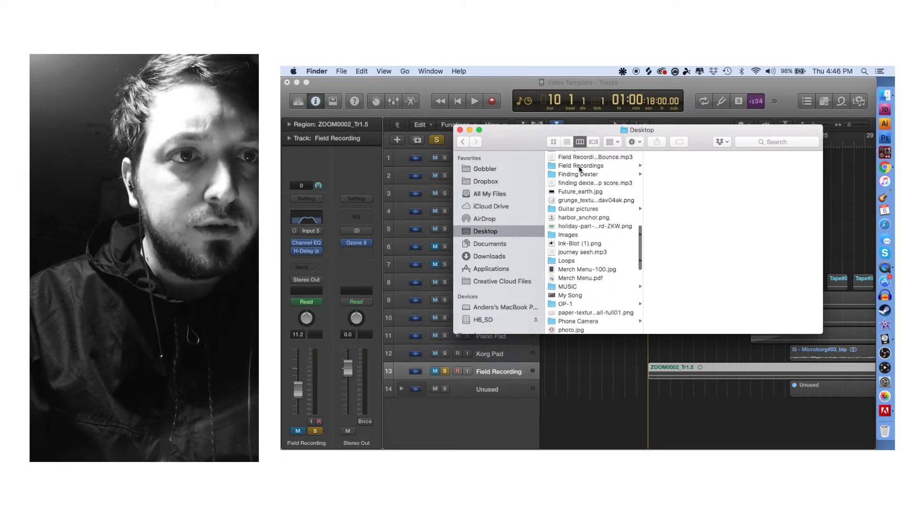
left_click_drag(577, 161, 652, 405)
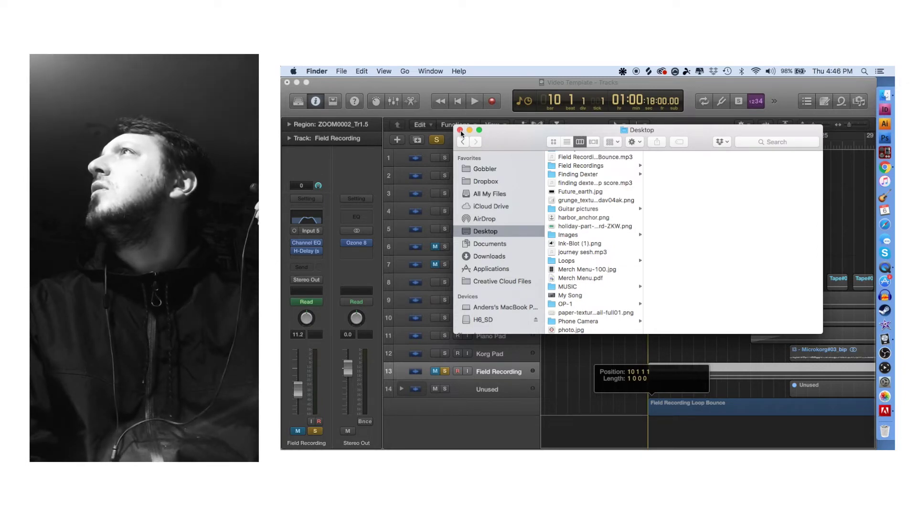
left_click(461, 130)
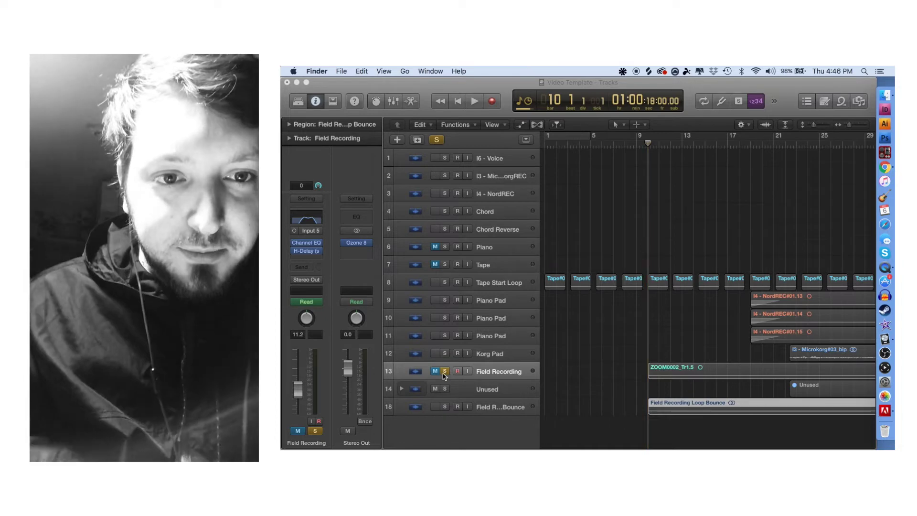
- Unsolo the original Field Recording track, solo the imported bounce track and play it from bar 10
left_click(444, 371)
left_click(445, 407)
key("space")
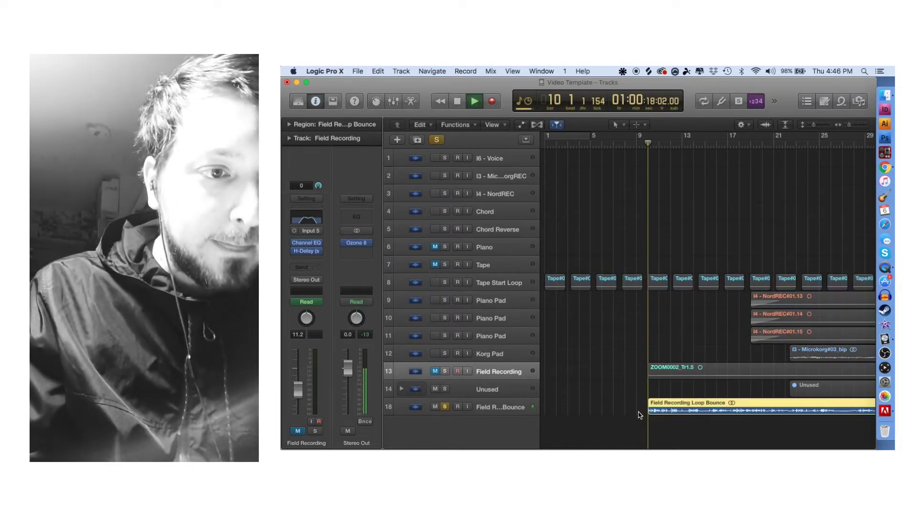
- Raise the playback volume and audition the imported bounce at several points between about bars 28 and 50
key("XF86AudioRaiseVolume")
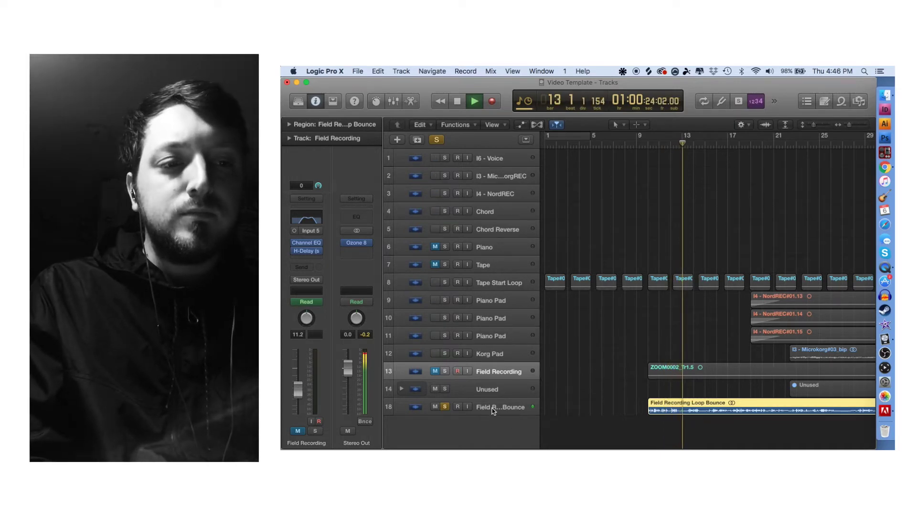
scroll(607, 403, "right", 3)
scroll(693, 287, "right", 3)
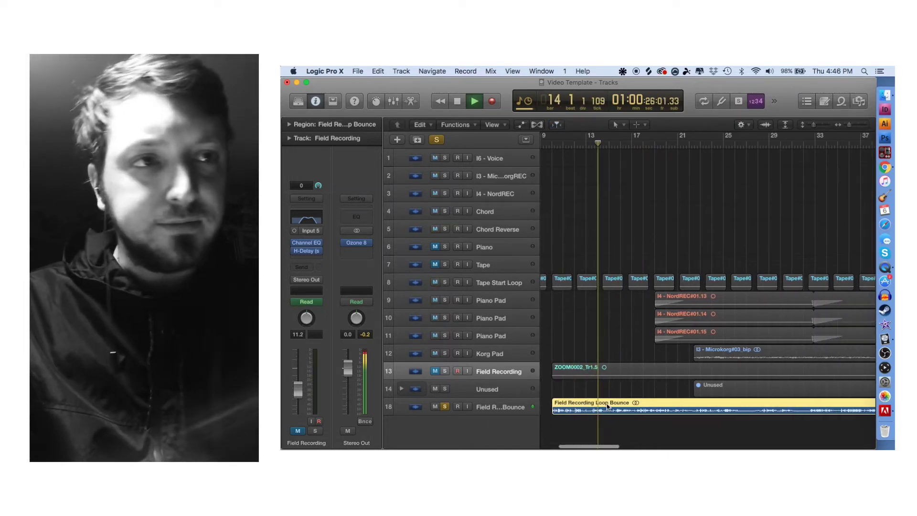
left_click(759, 145)
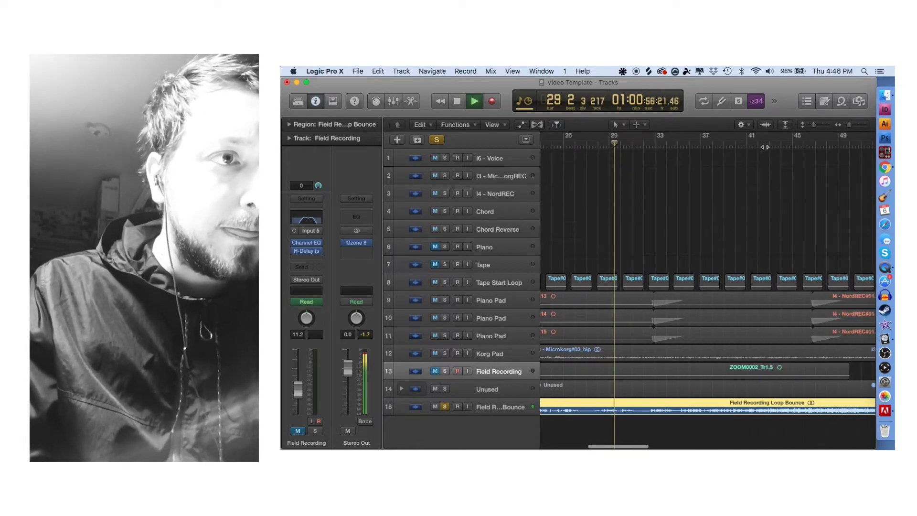
left_click(759, 143)
scroll(785, 184, "right", 5)
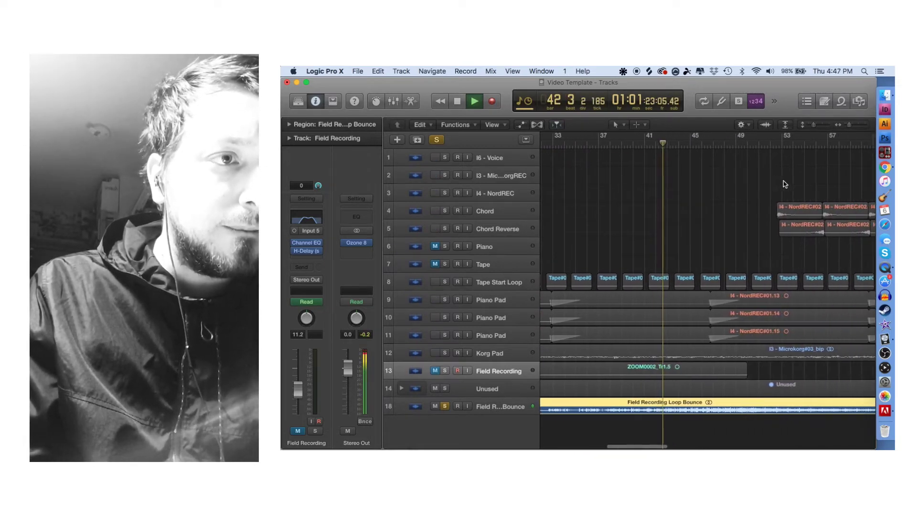
left_click(725, 144)
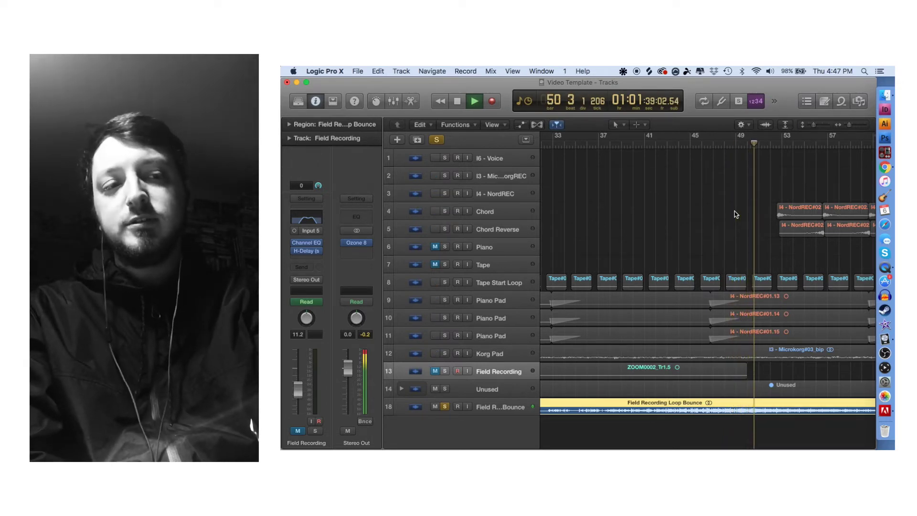
- Audition further points along the bounce between about bars 72 and 145, checking how the region continues to its end
scroll(736, 214, "right", 3)
scroll(736, 215, "right", 20)
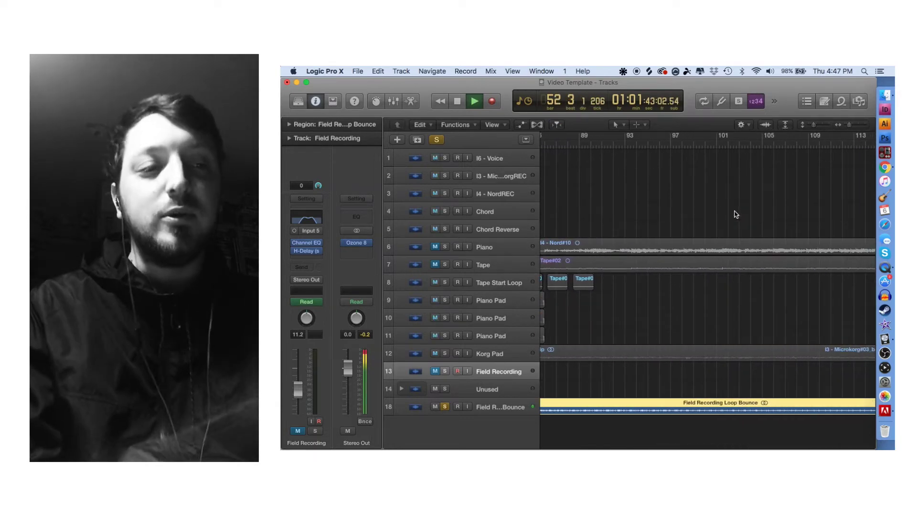
scroll(736, 215, "right", 7)
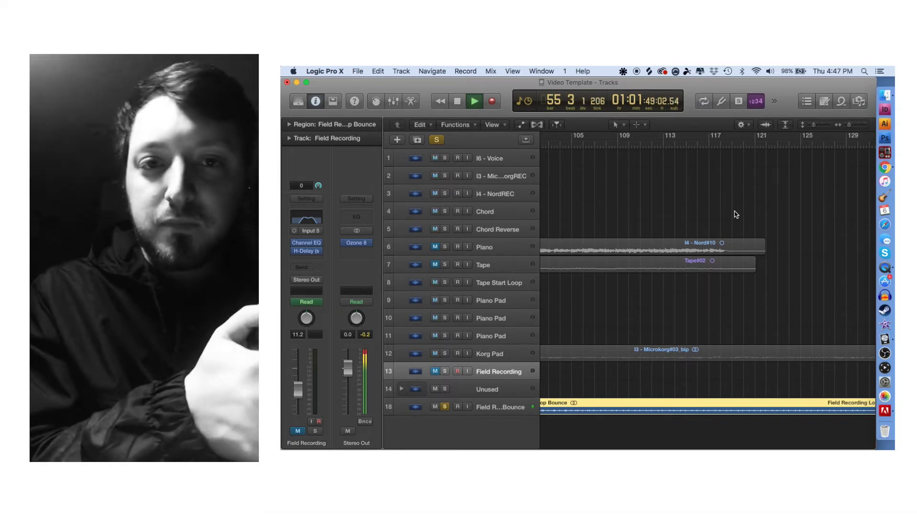
scroll(735, 214, "left", 2)
scroll(735, 215, "left", 10)
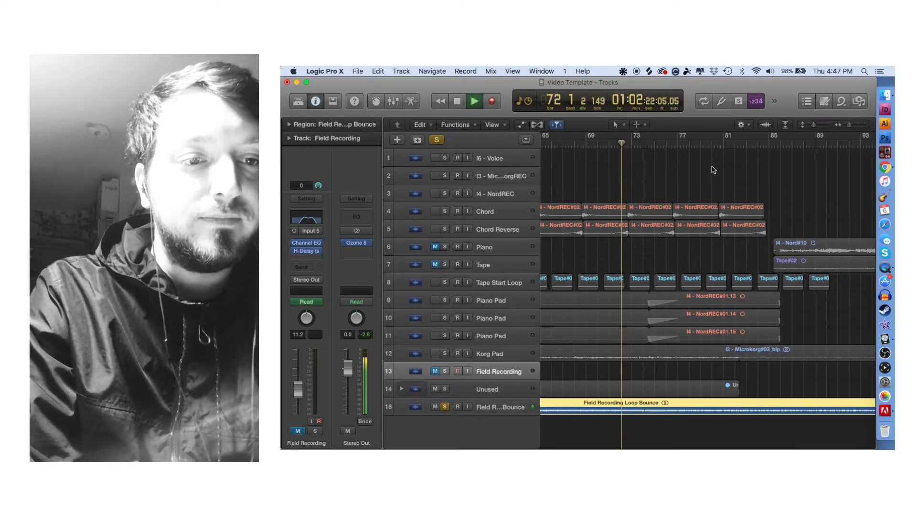
scroll(678, 145, "right", 2)
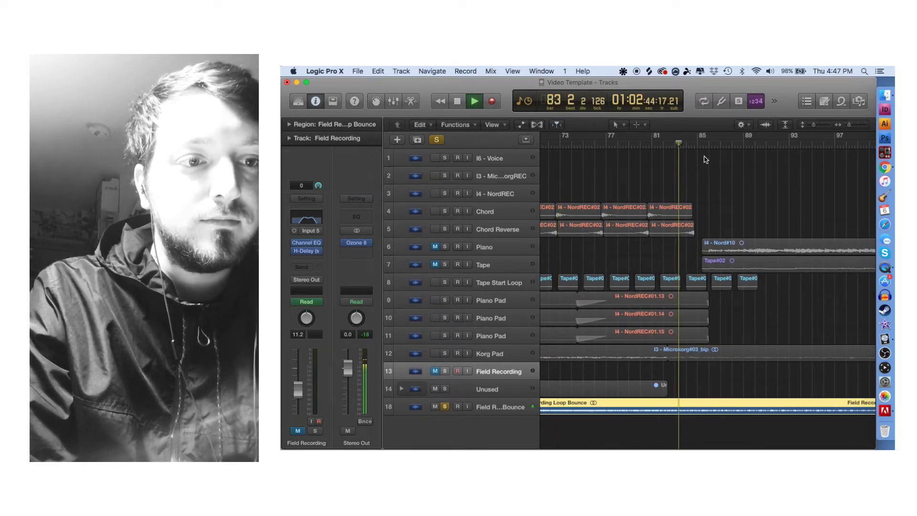
scroll(723, 168, "right", 3)
scroll(753, 173, "right", 4)
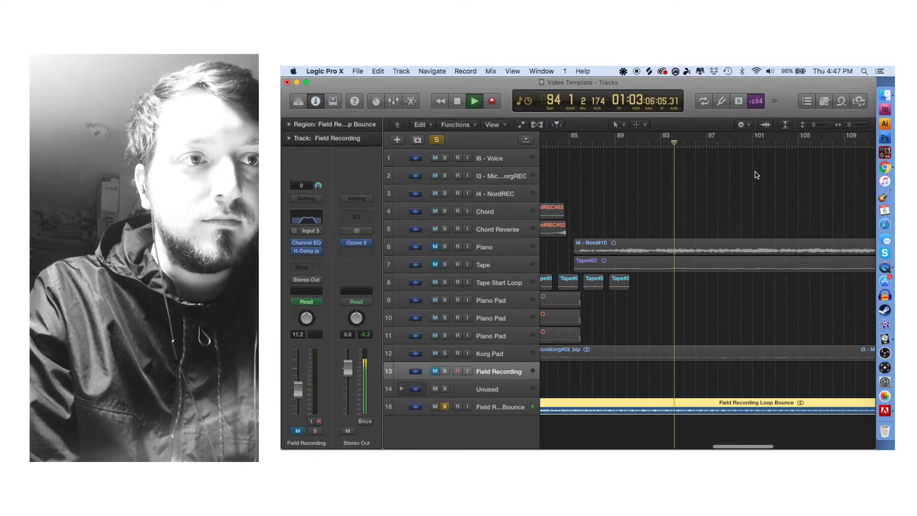
scroll(770, 177, "right", 4)
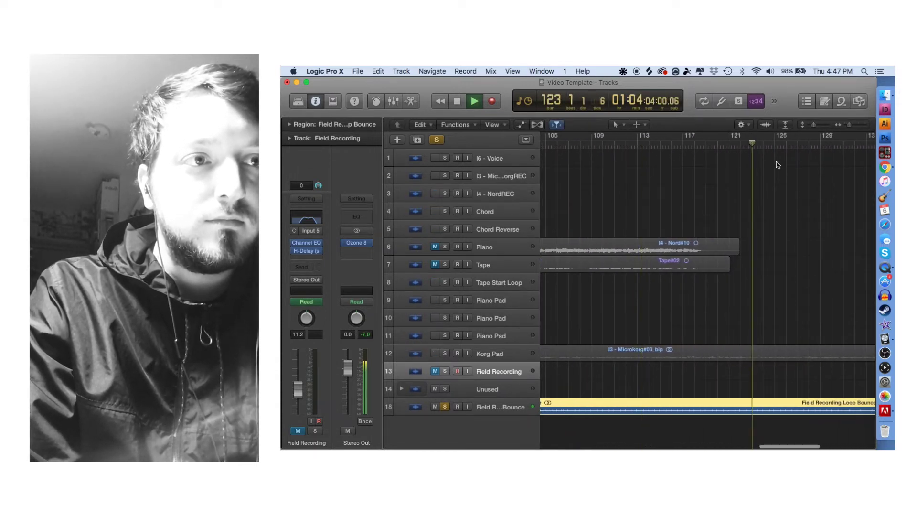
scroll(774, 165, "right", 3)
scroll(798, 190, "right", 4)
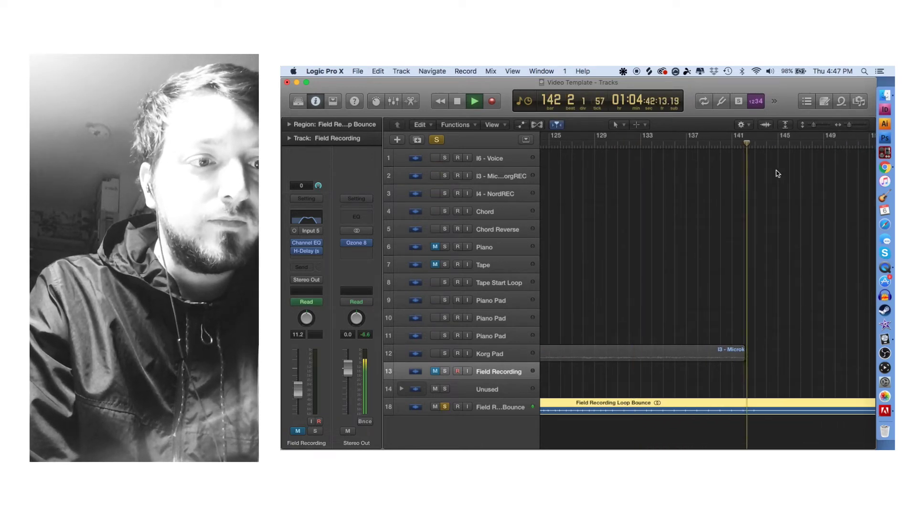
scroll(776, 172, "right", 3)
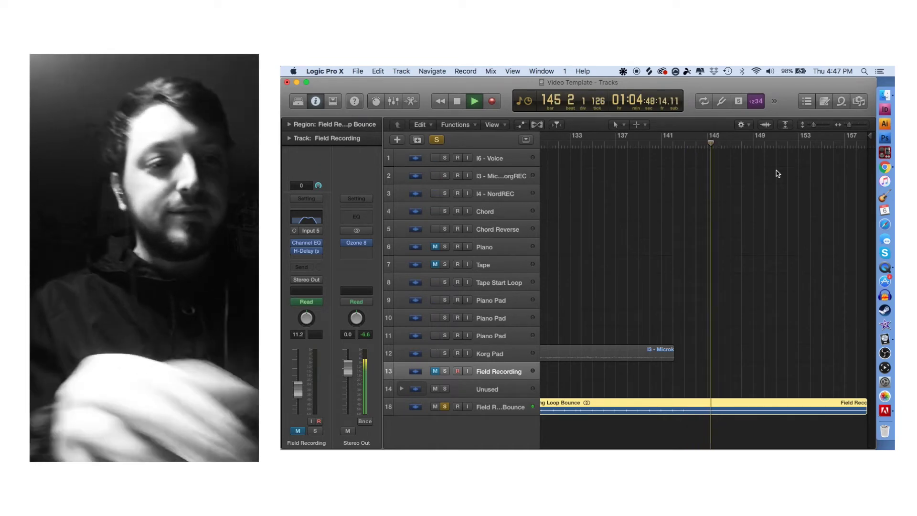
- Stop playback and split the Field Recording Loop Bounce region at bars 135 and 137
scroll(731, 172, "left", 2)
key("space")
left_click(646, 144)
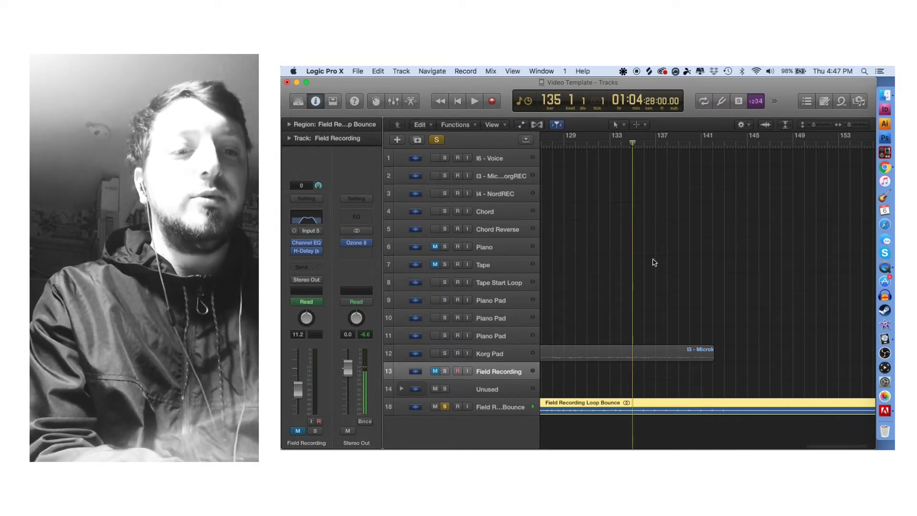
key("super+t")
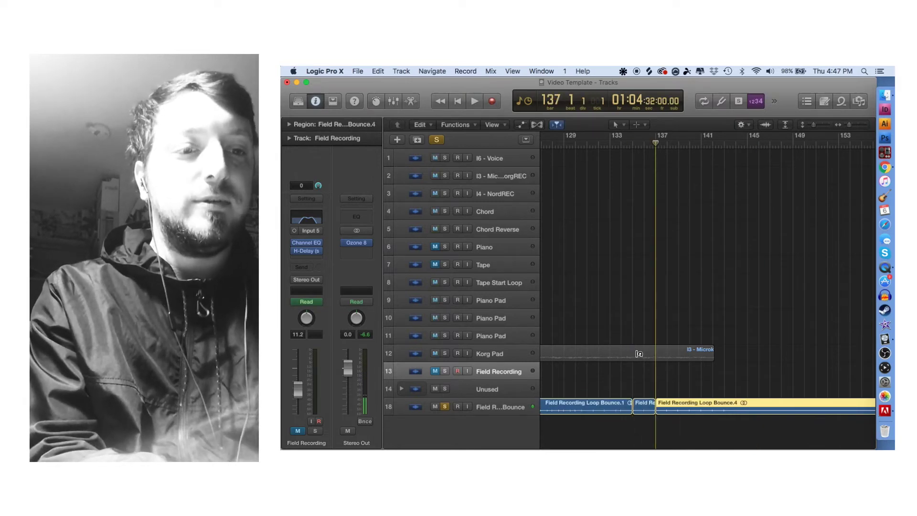
- Delete the bounce regions on both sides of the two-bar piece and move that piece to bar 1
left_click(605, 412)
key("Delete")
left_click(679, 407)
key("Delete")
left_click(645, 409)
left_click_drag(646, 408, 508, 414)
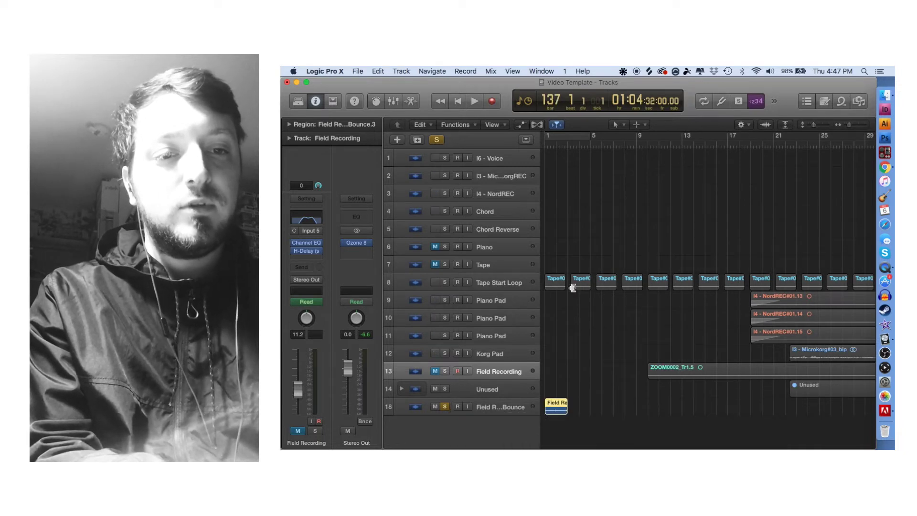
- Play the start of the two-bar bounce piece from bar 1
left_click(475, 101)
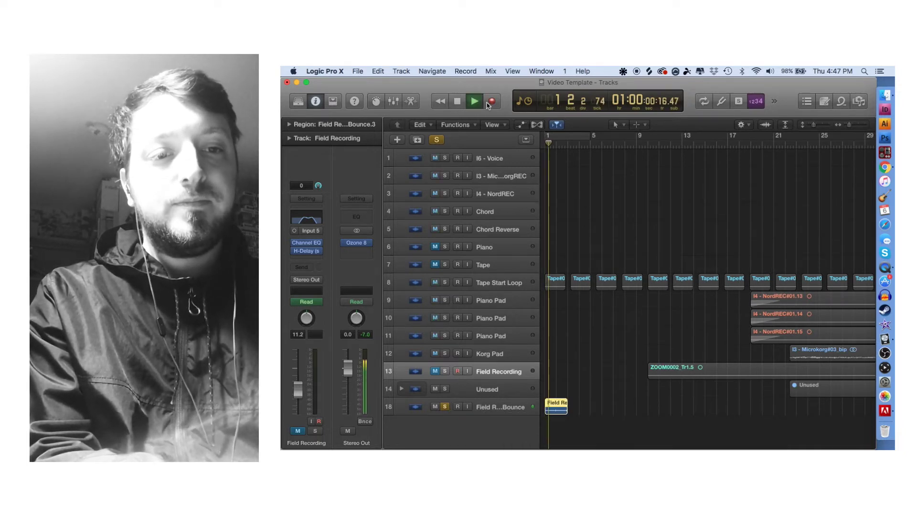
left_click(860, 125)
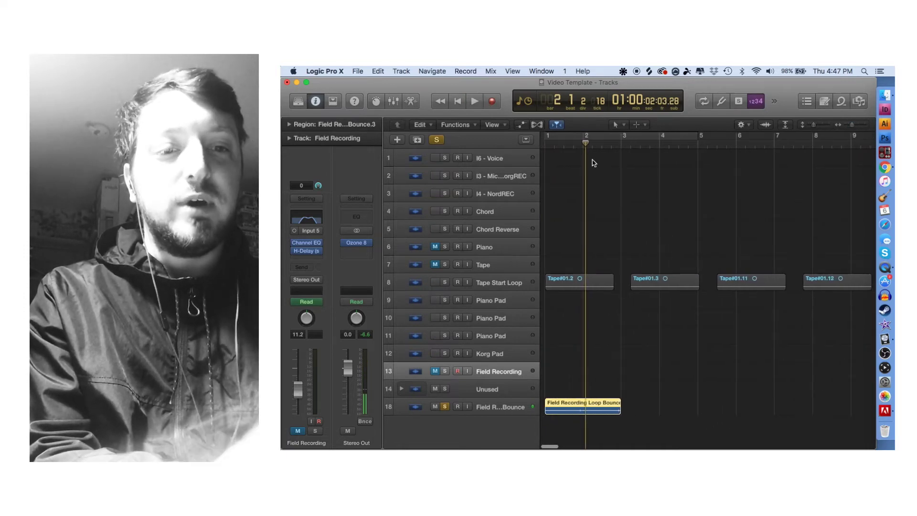
key("space")
- Cut the two-bar piece into four half-bar slices and place them at the starts of bars 1, 2, 3 and 4
left_click_drag(554, 406, 597, 406)
left_click(603, 147)
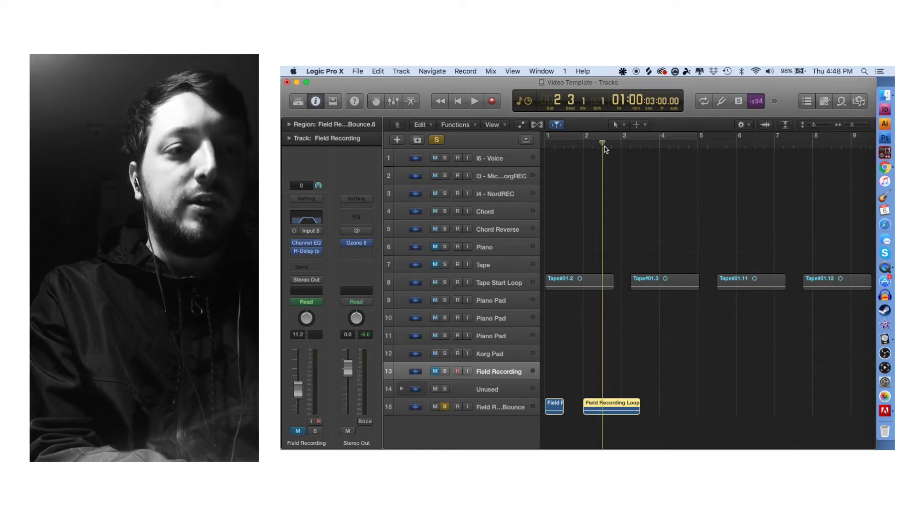
left_click_drag(622, 406, 636, 406)
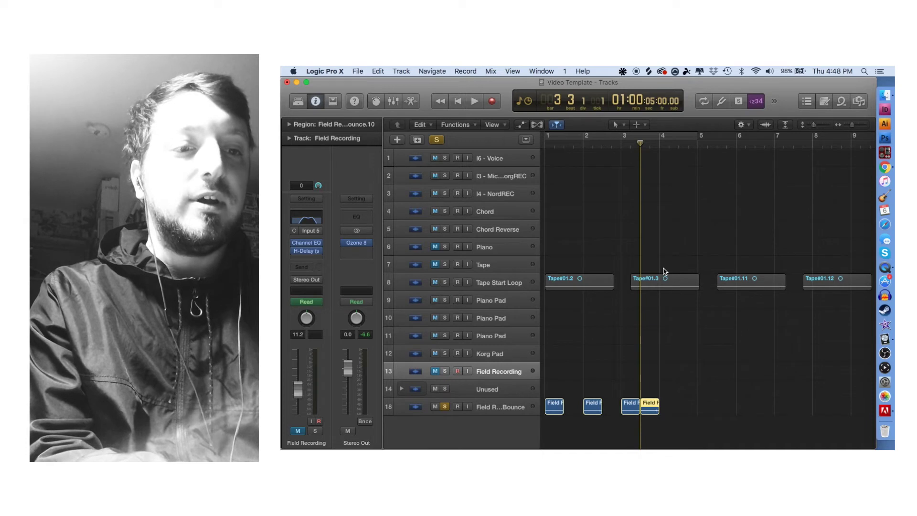
left_click_drag(649, 406, 669, 406)
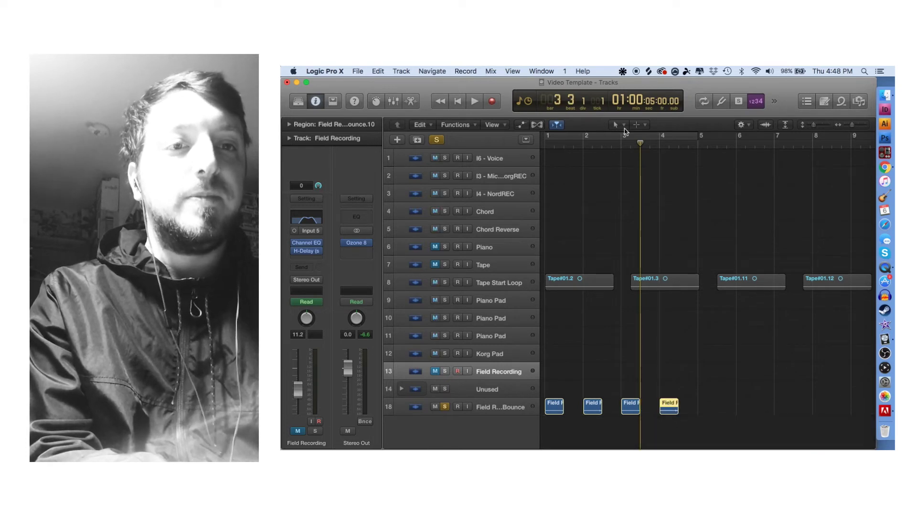
- Solo the Tape Start Loop track instead of the bounce track and play it from bar 1
left_click(546, 144)
left_click(445, 282)
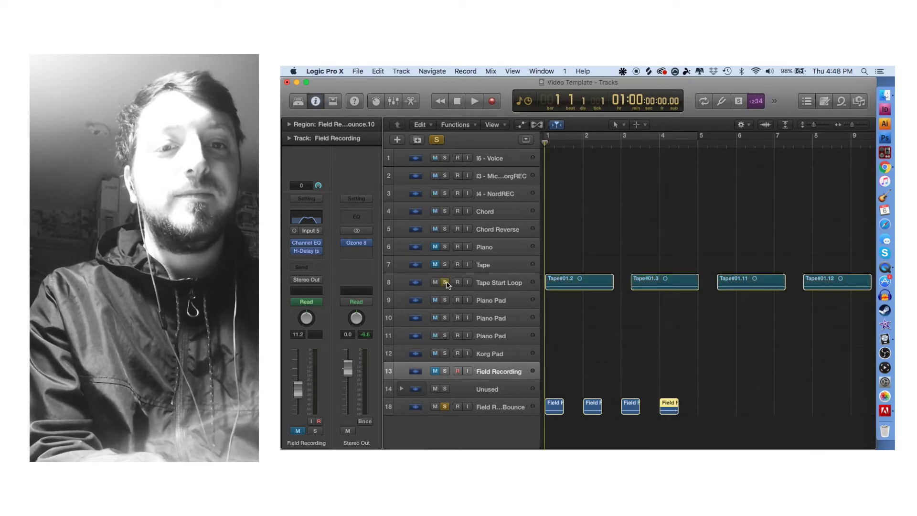
left_click(444, 407)
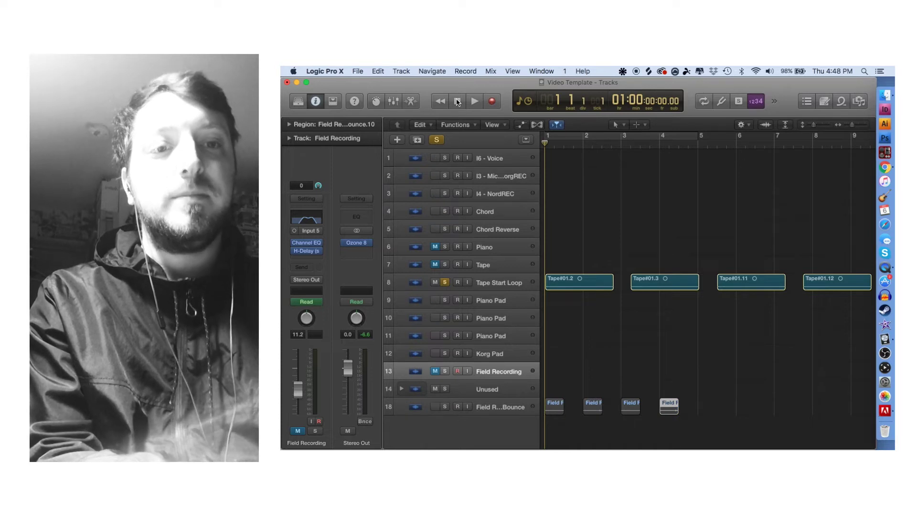
key("space")
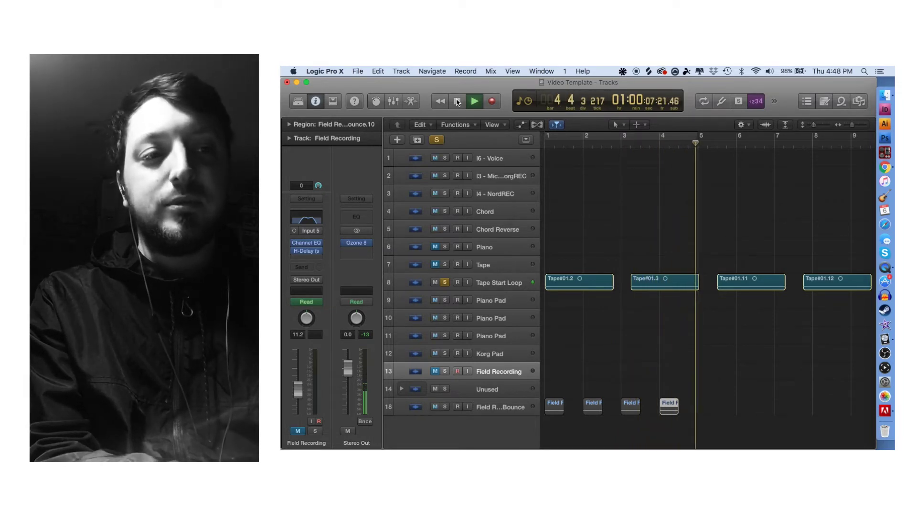
left_click(458, 100)
- Switch the solo back to the bounce track and play its four slices from bar 1
left_click(446, 283)
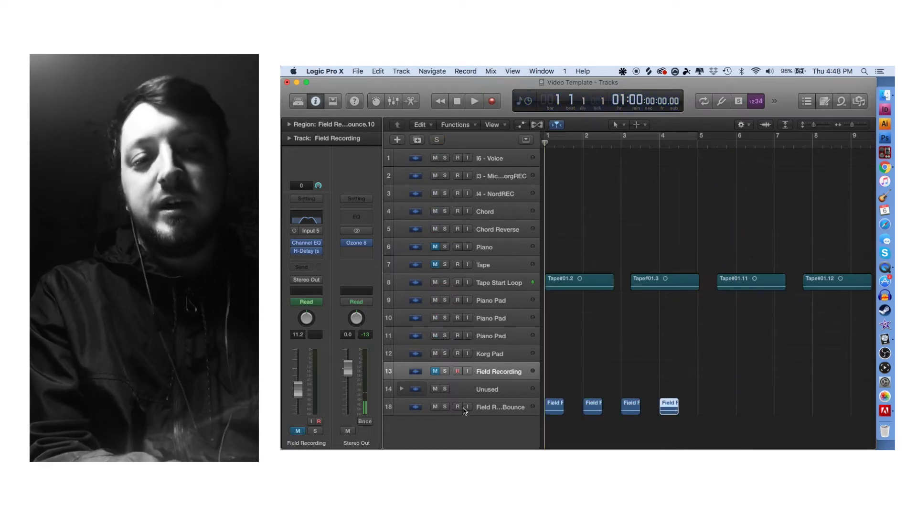
left_click(444, 406)
key("space")
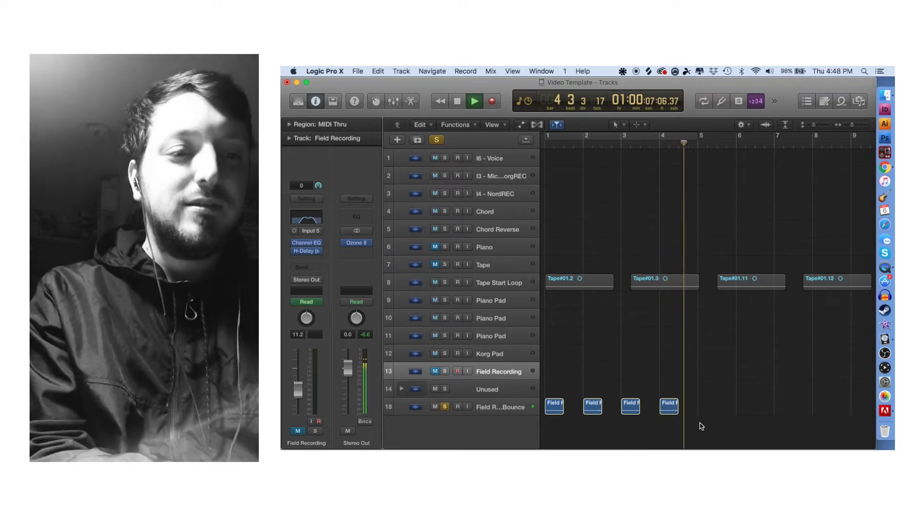
key("space")
- Copy the four slices and paste them at bar 5 on the bounce track
left_click_drag(694, 429, 578, 408)
left_click(697, 144)
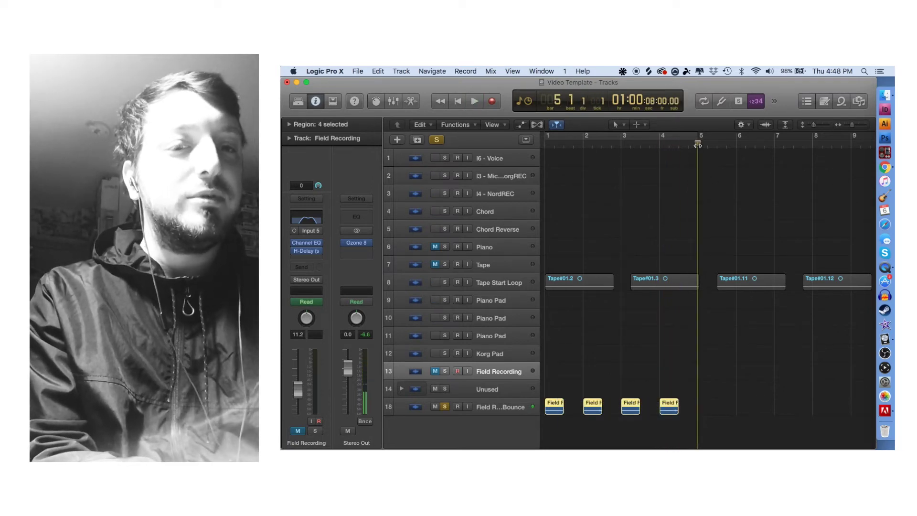
left_click(482, 410)
key("super+v")
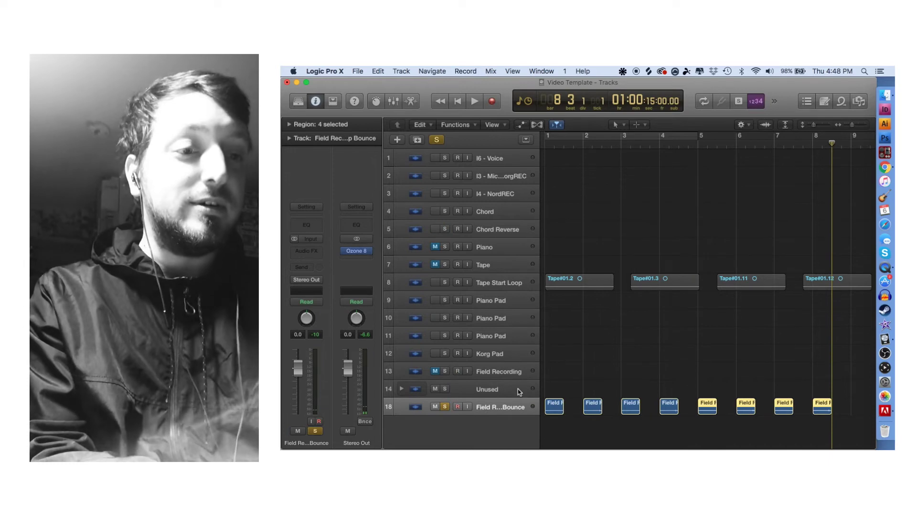
- Play the slice pattern from bar 1, select all eight slices and play from the start again
left_click(453, 101)
key("space")
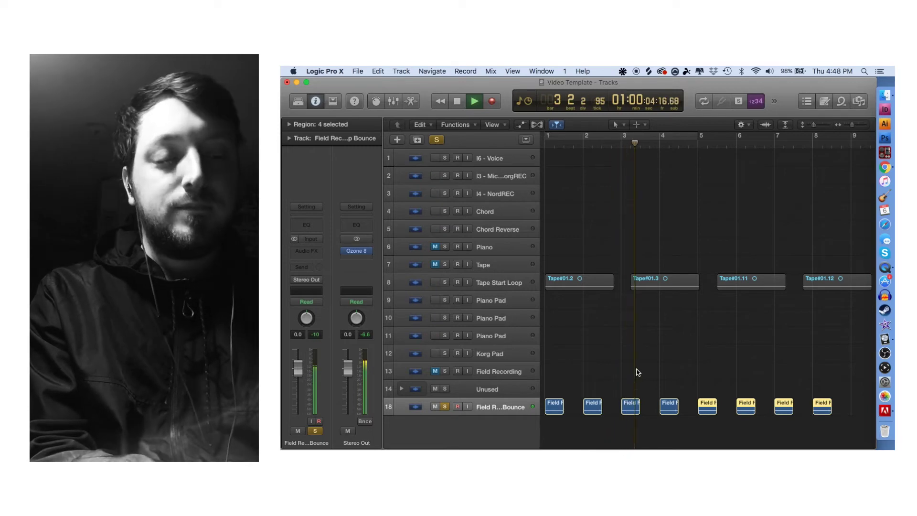
key("space")
left_click_drag(564, 432, 835, 375)
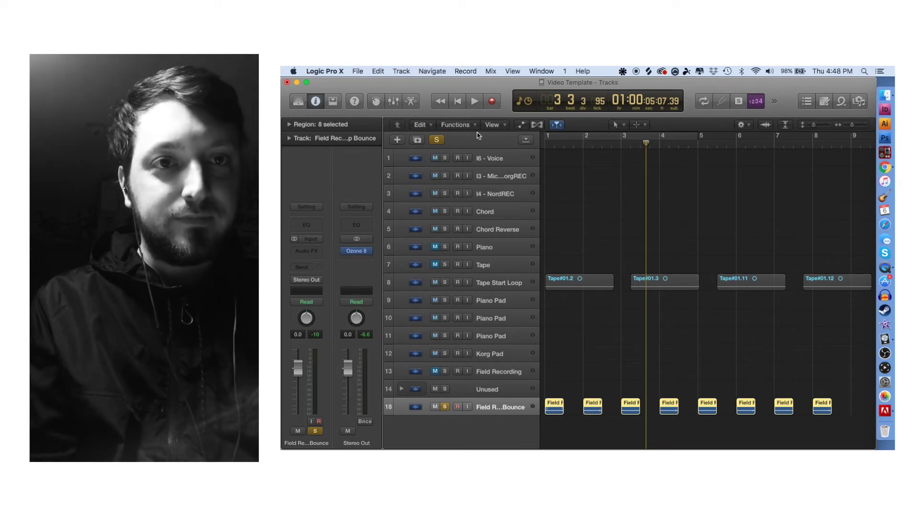
left_click(457, 101)
key("space")
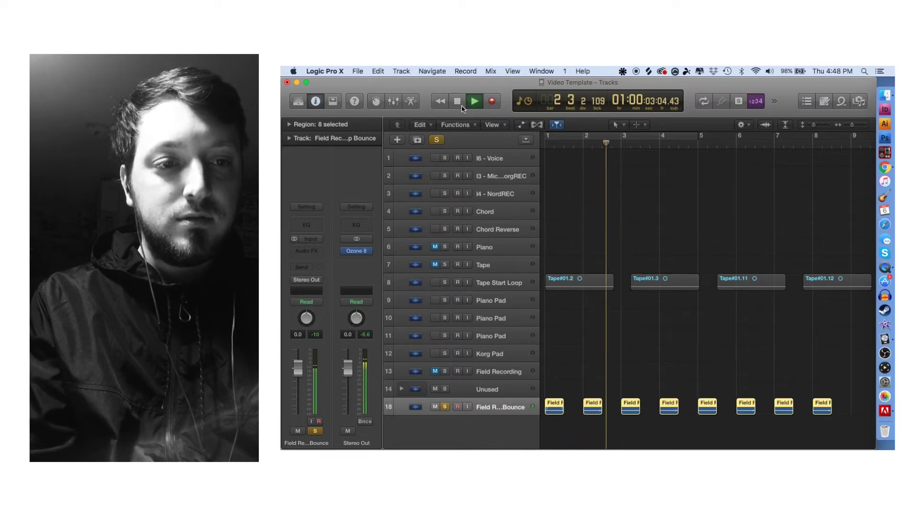
key("space")
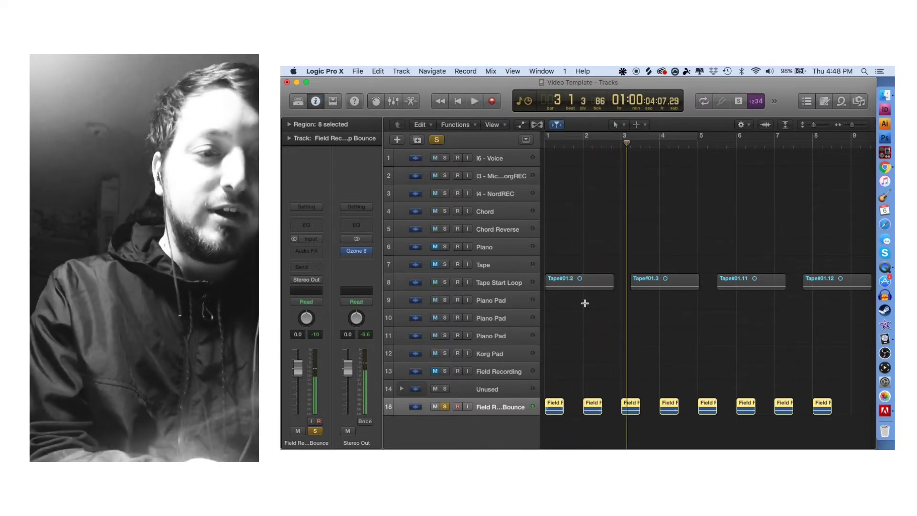
- Deselect the slices, show the mixer and insert a ValhallaRoom reverb on the Field Recording Loop Bounce track
left_click(622, 376)
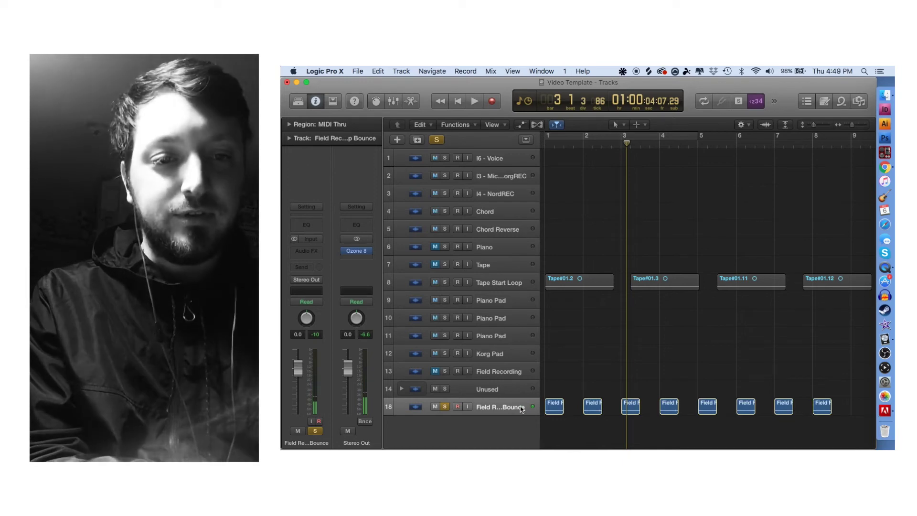
key("x")
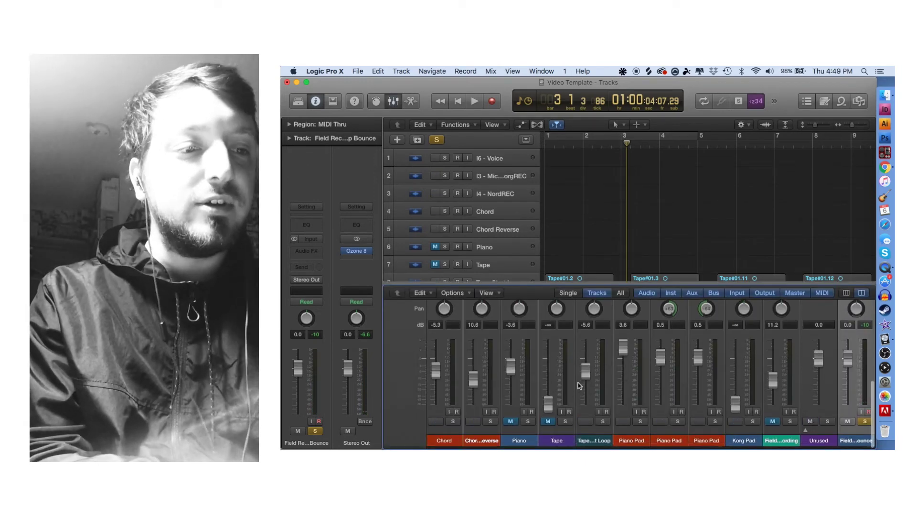
scroll(549, 386, "up", 5)
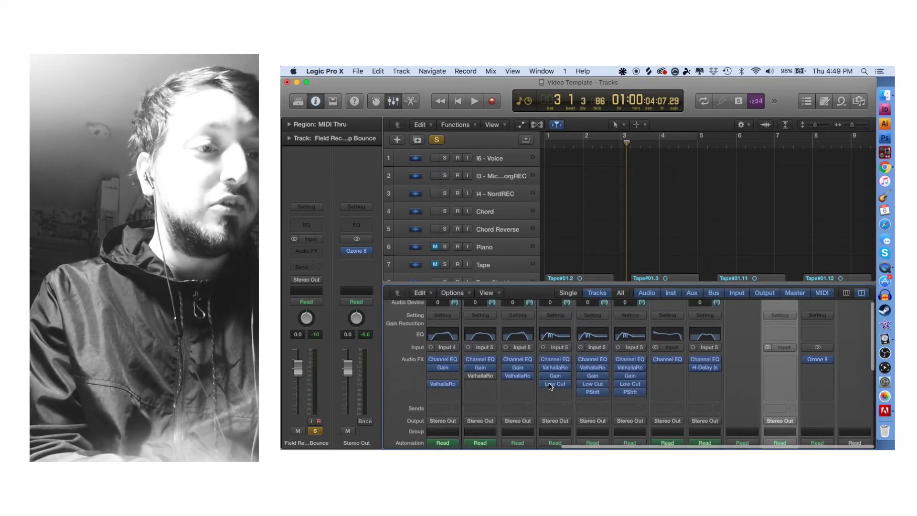
left_click(786, 359)
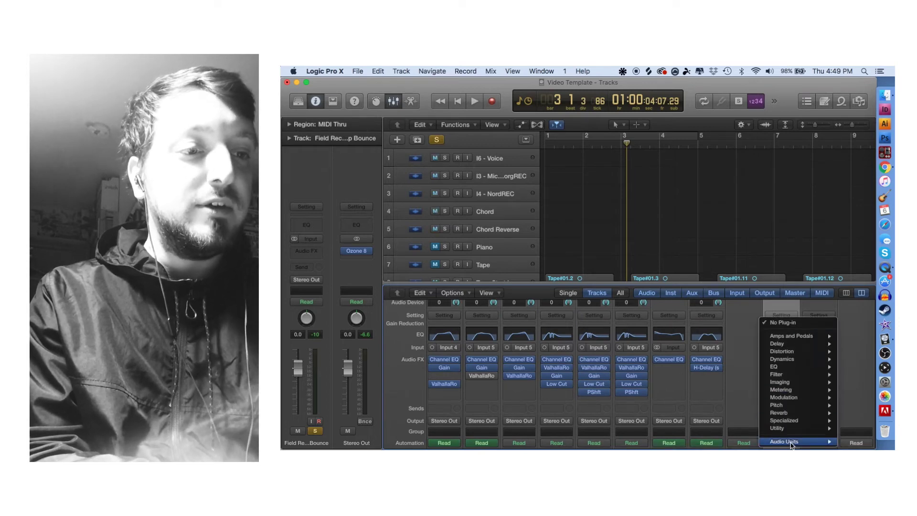
mouse_move(786, 440)
mouse_move(715, 432)
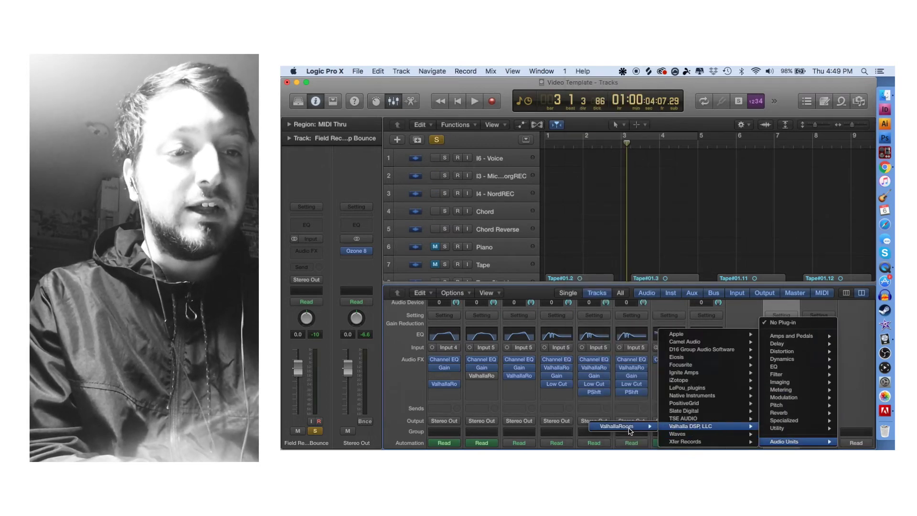
left_click(628, 429)
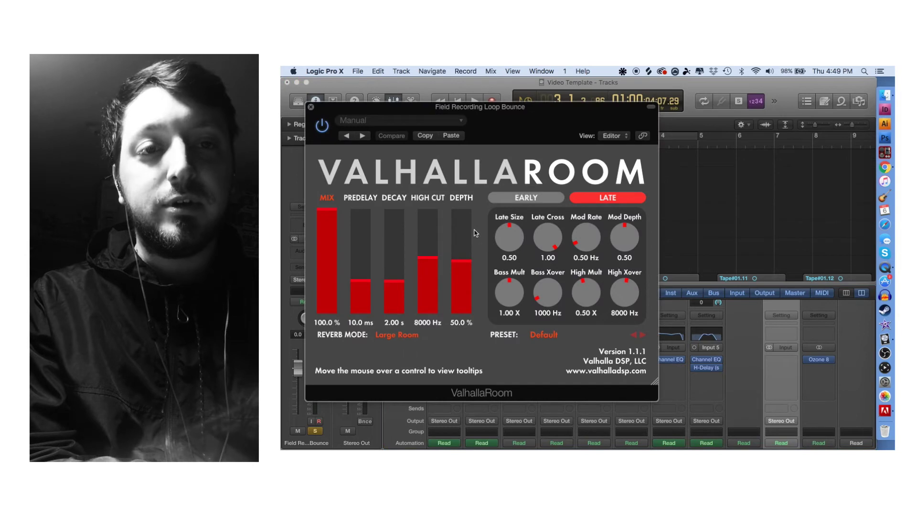
- Set ValhallaRoom's mix to 30%, decay to 7.65 s and depth to 32.7%, play from bar 1 and close the plug-in
left_click(331, 282)
left_click(396, 265)
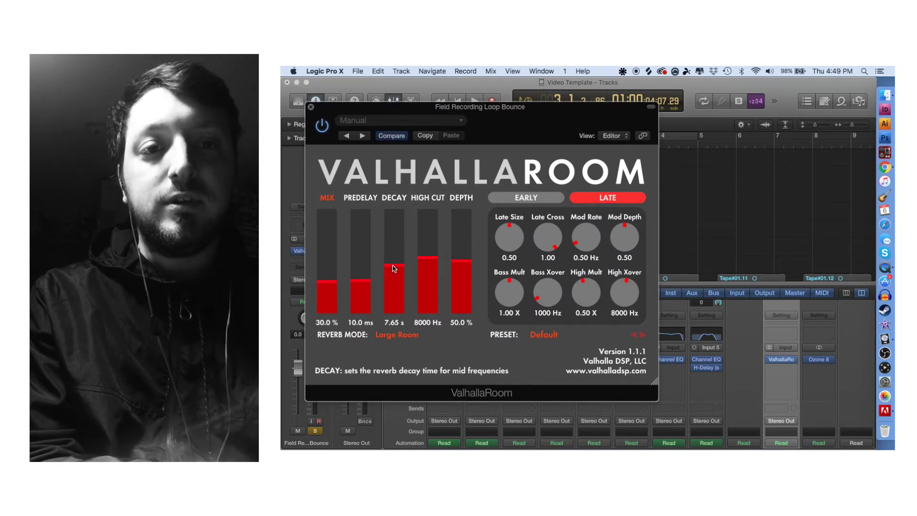
left_click(459, 279)
left_click(474, 100)
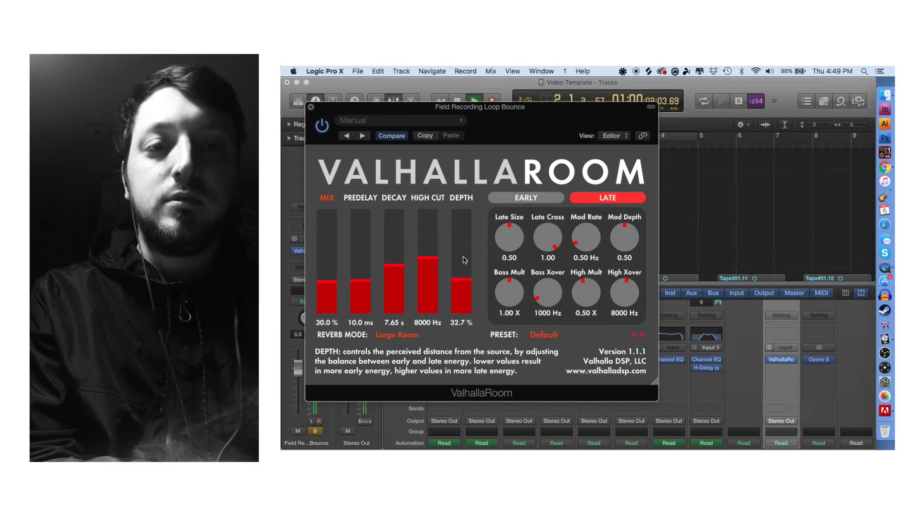
left_click(311, 107)
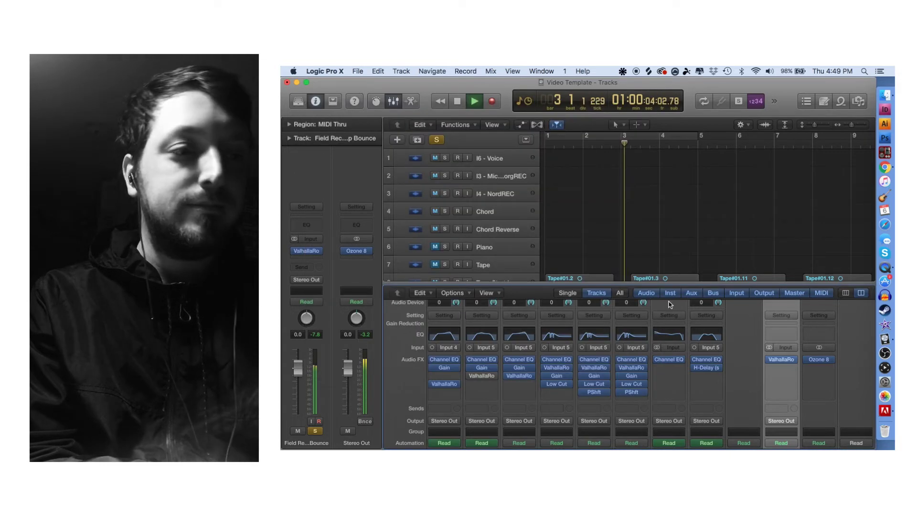
- Insert the legacy High Cut EQ after the reverb on the bounce track and restart playback from bar 1
left_click(786, 362)
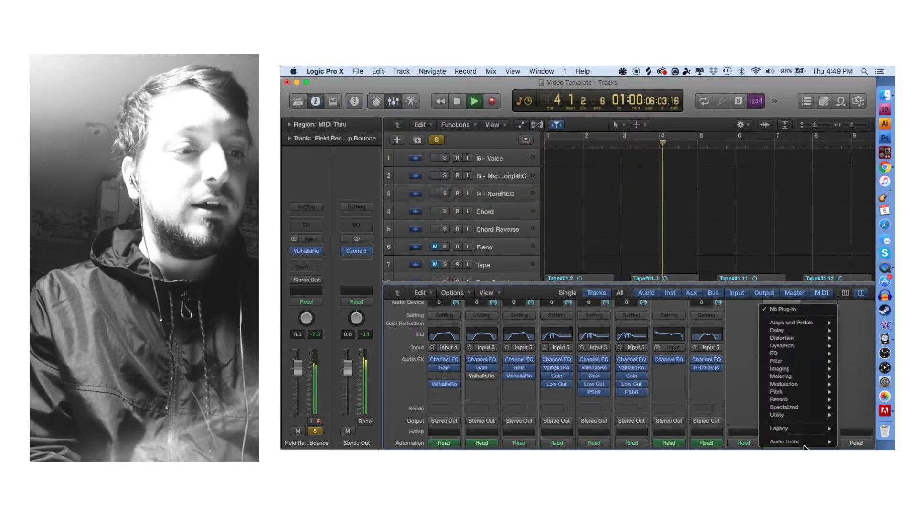
mouse_move(807, 428)
mouse_move(717, 396)
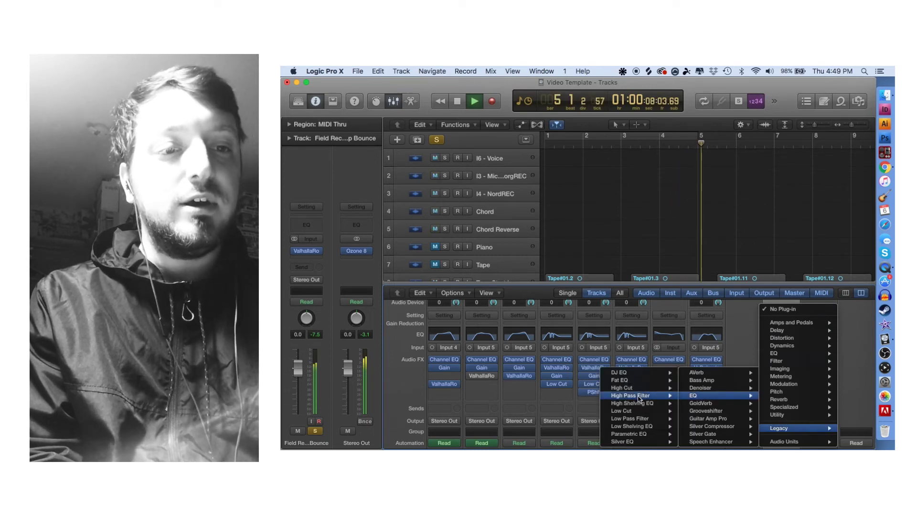
mouse_move(634, 411)
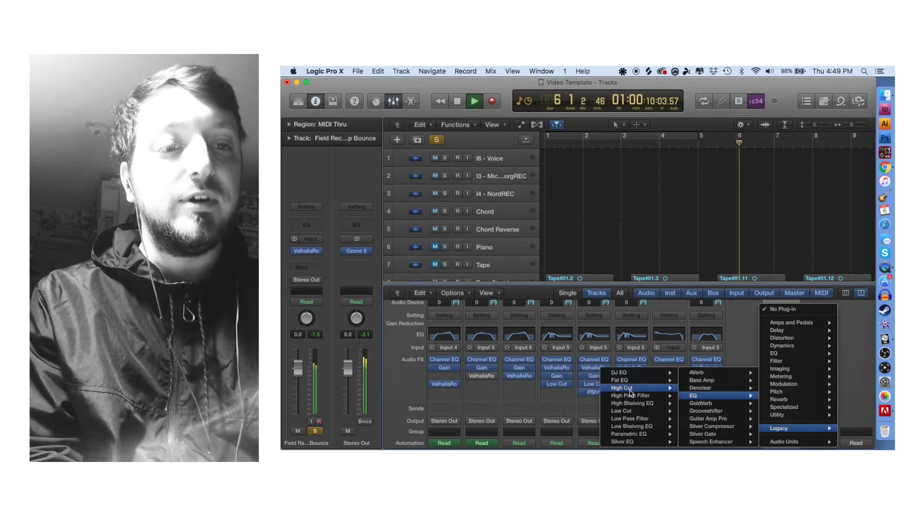
left_click(584, 381)
left_click(458, 101)
- Set the High Cut frequency to 610 Hz and the bounce track's volume to 4.4 dB, then hide the plug-in window
left_click_drag(497, 168, 491, 171)
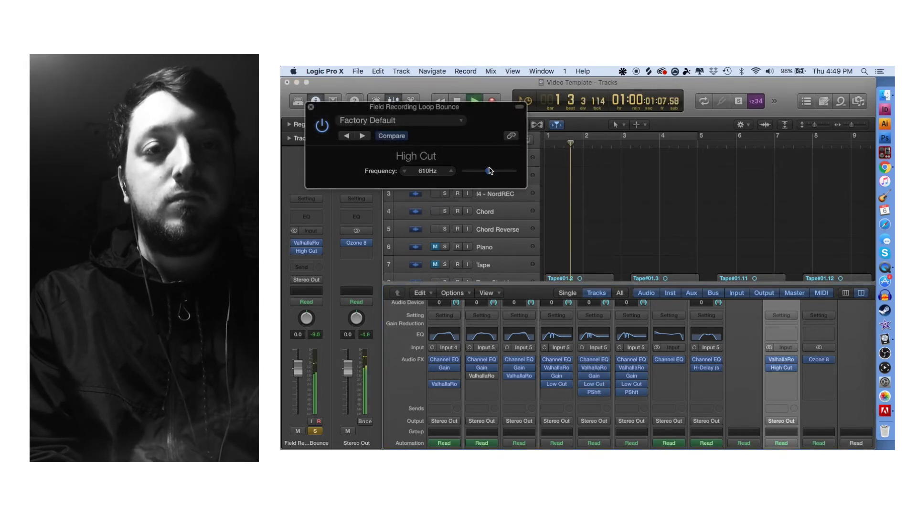
left_click_drag(488, 170, 487, 172)
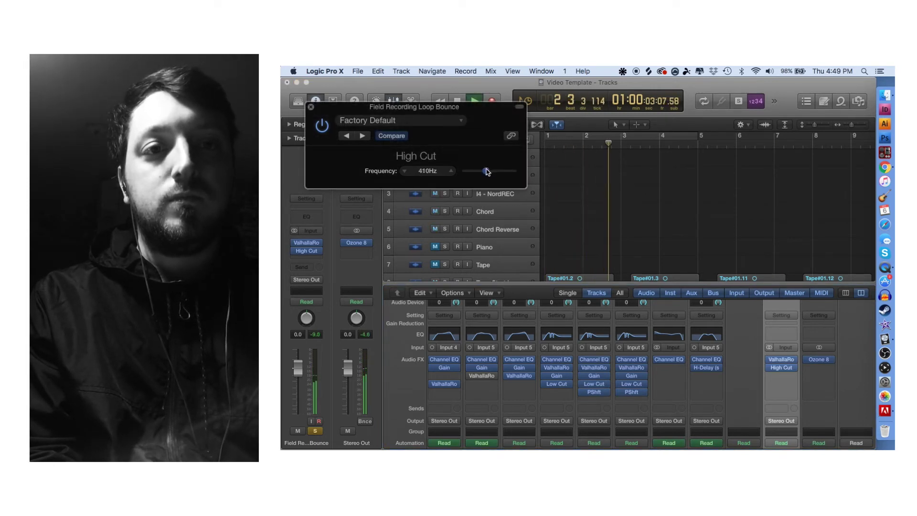
scroll(708, 299, "down", 5)
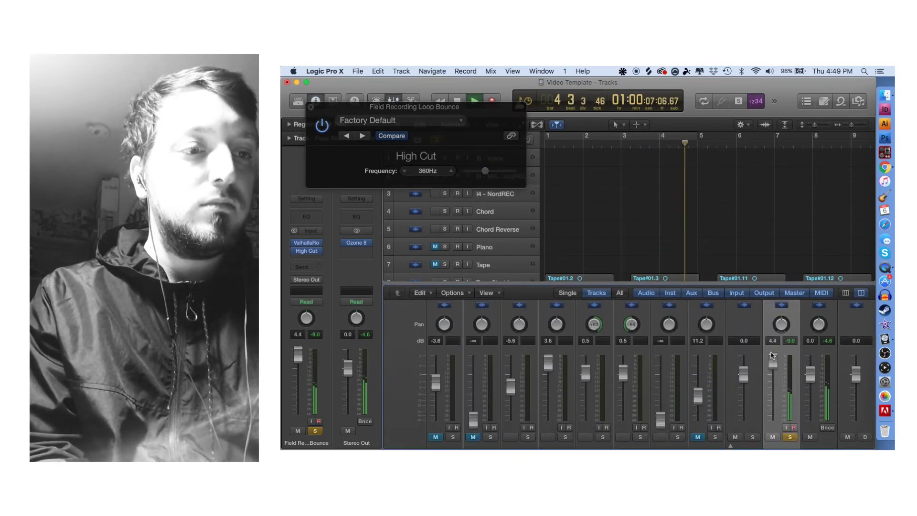
left_click_drag(486, 172, 490, 173)
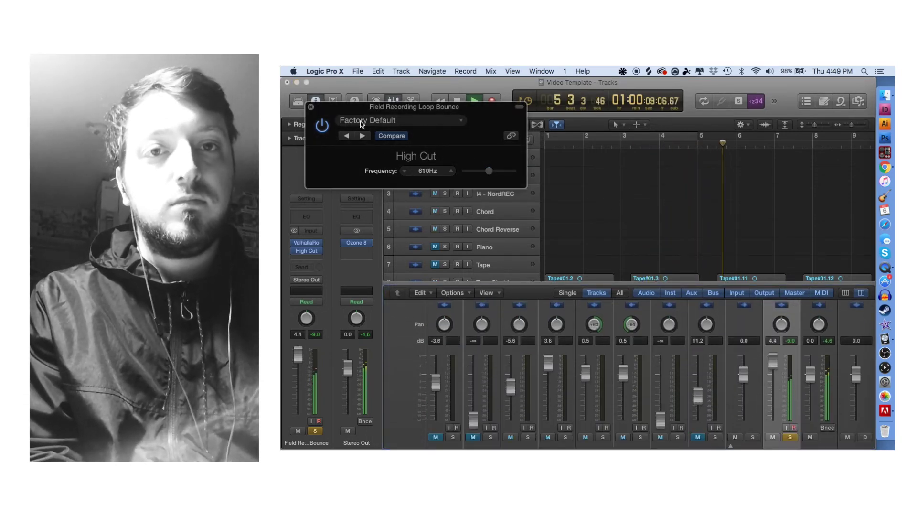
key("v")
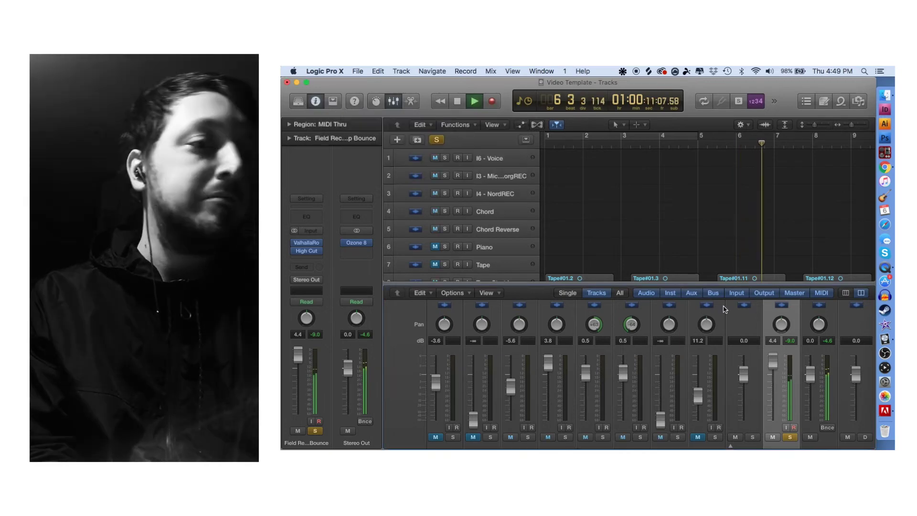
- Insert the stereo Waves H-Delay after the High Cut on the bounce track
scroll(725, 310, "up", 5)
left_click(783, 377)
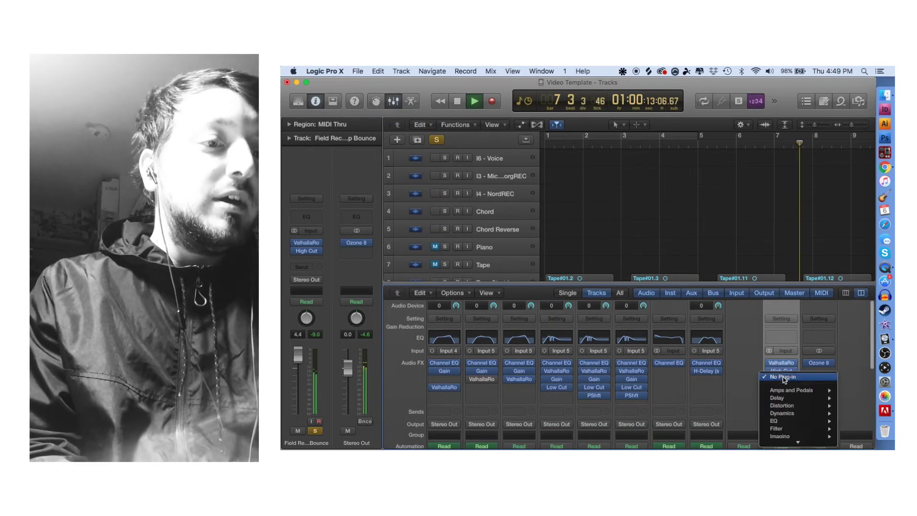
mouse_move(787, 442)
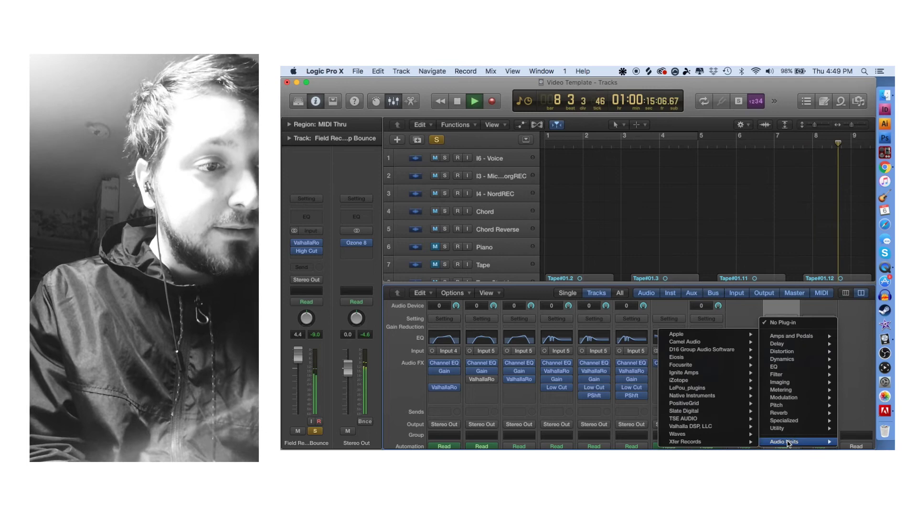
mouse_move(690, 434)
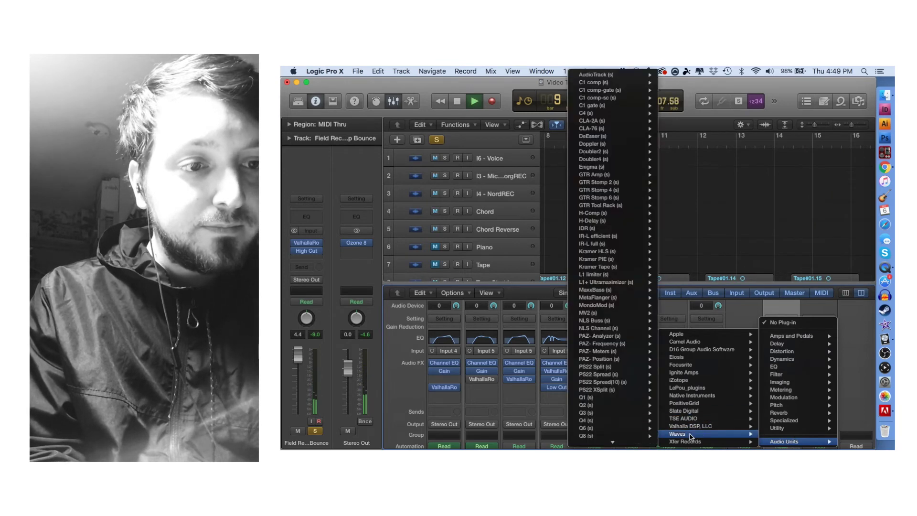
mouse_move(576, 225)
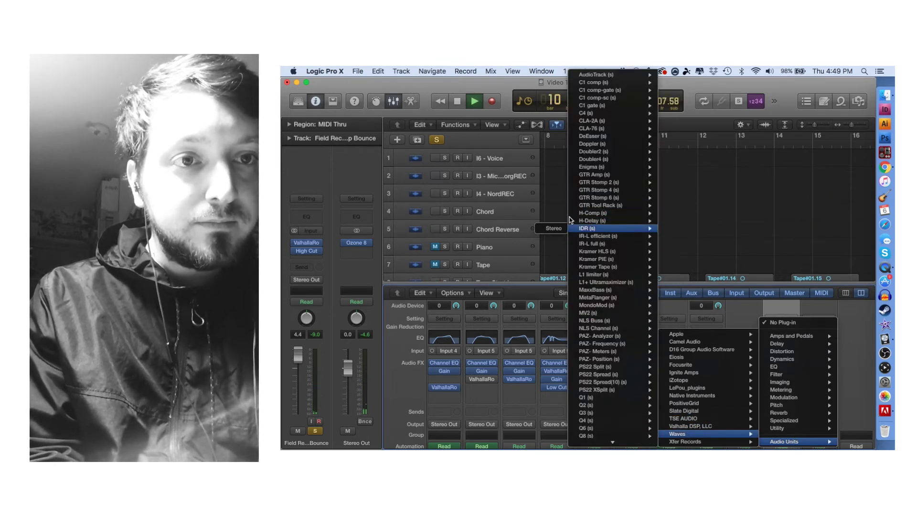
left_click(550, 220)
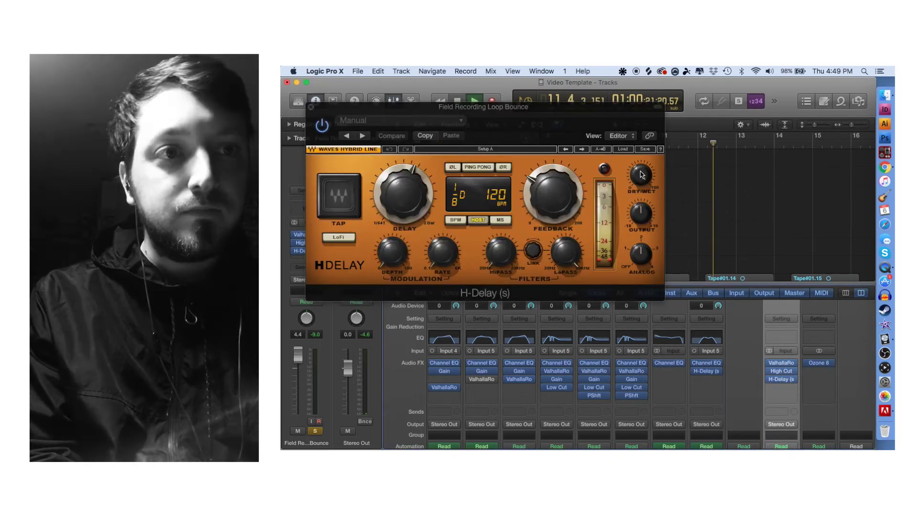
- Set H-Delay's delay time to a dotted 1/4 and its dry/wet to 42 while playing from bar 1
key("space")
left_click_drag(641, 174, 641, 191)
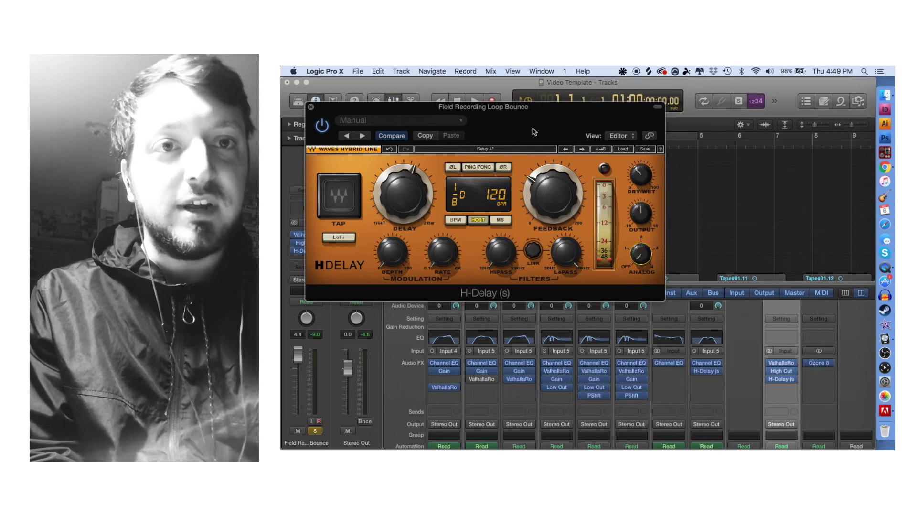
key("space")
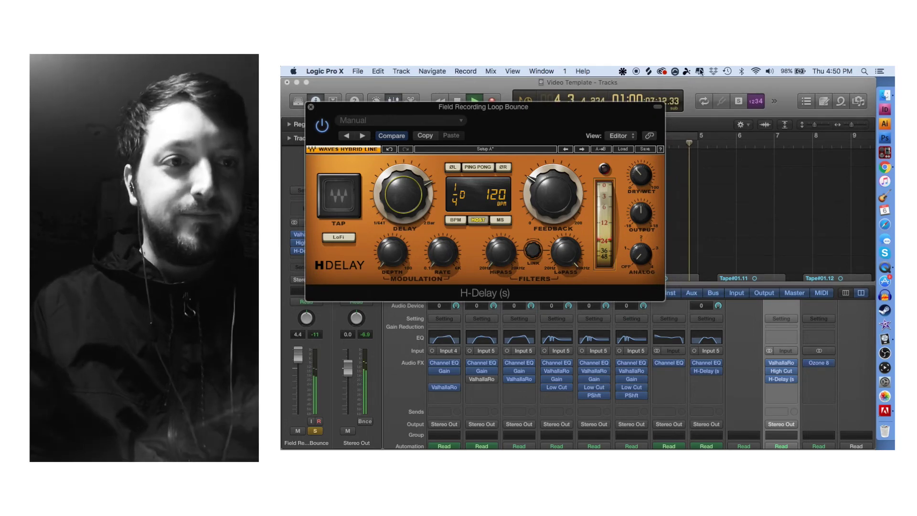
left_click_drag(643, 178, 643, 180)
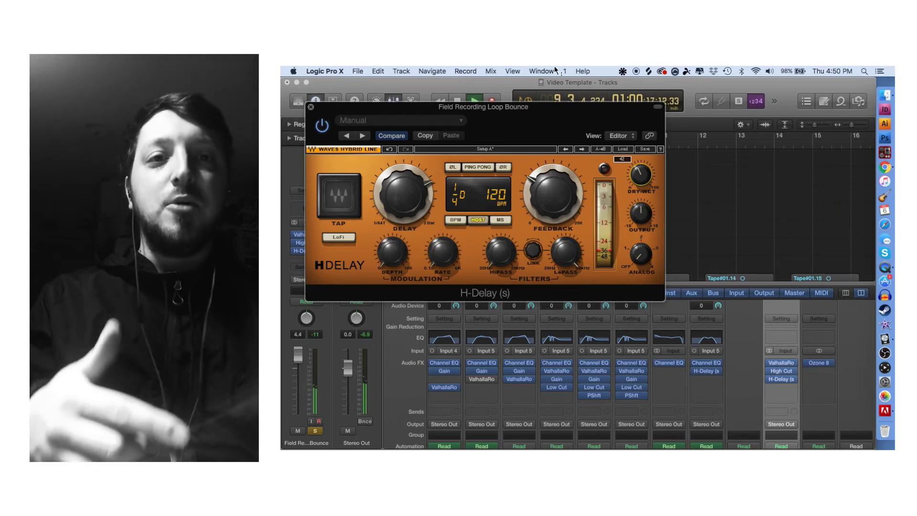
- Hide the H-Delay window and play the processed slice loop repeatedly from bar 1
left_click(455, 95)
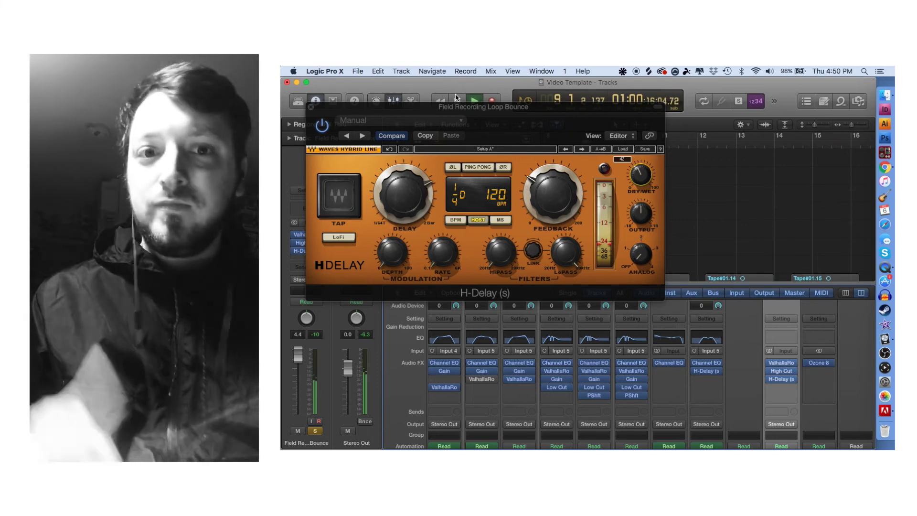
left_click(456, 99)
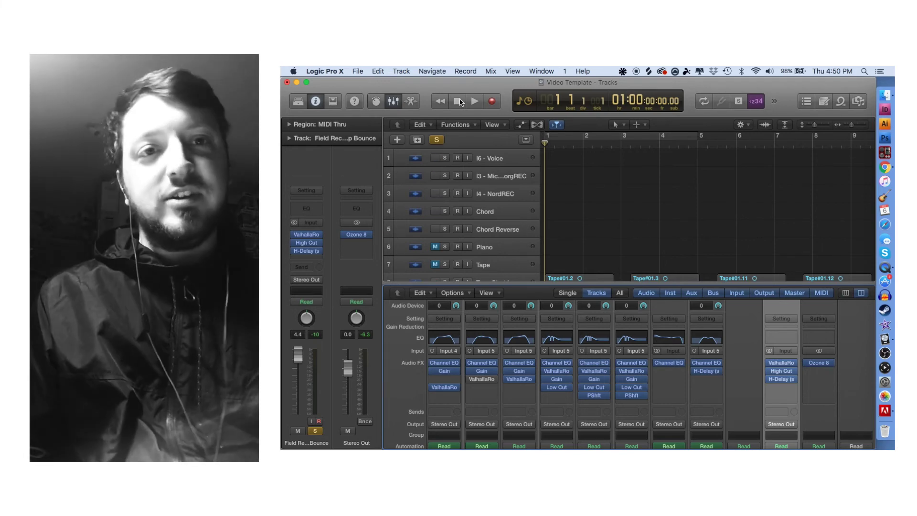
key("space")
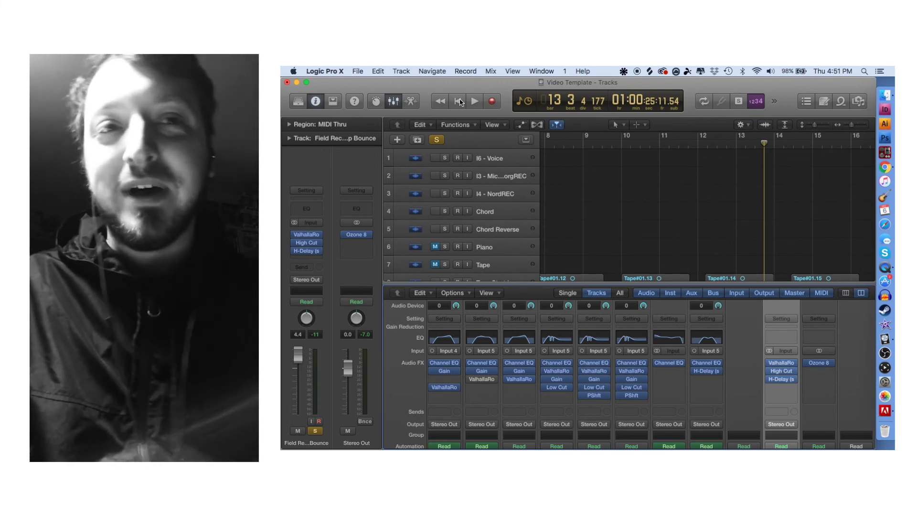
left_click(460, 102)
key("space")
key("F12")
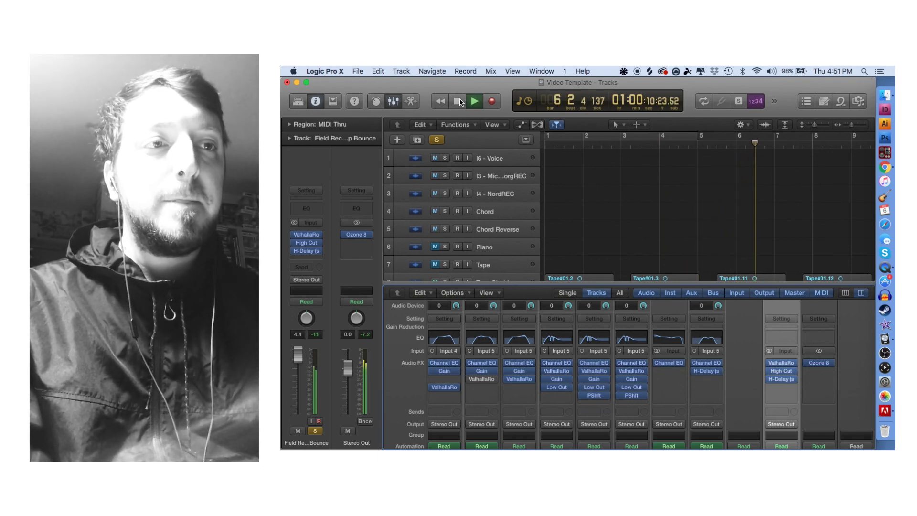
left_click(458, 101)
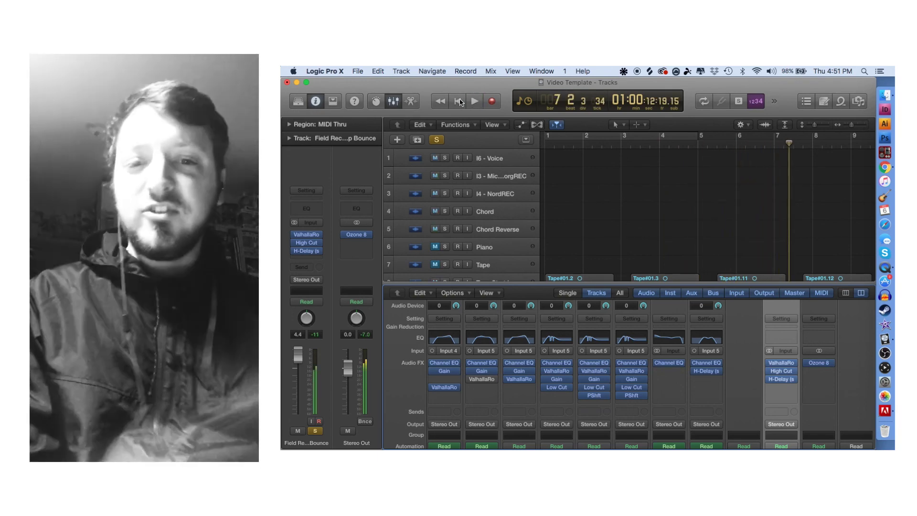